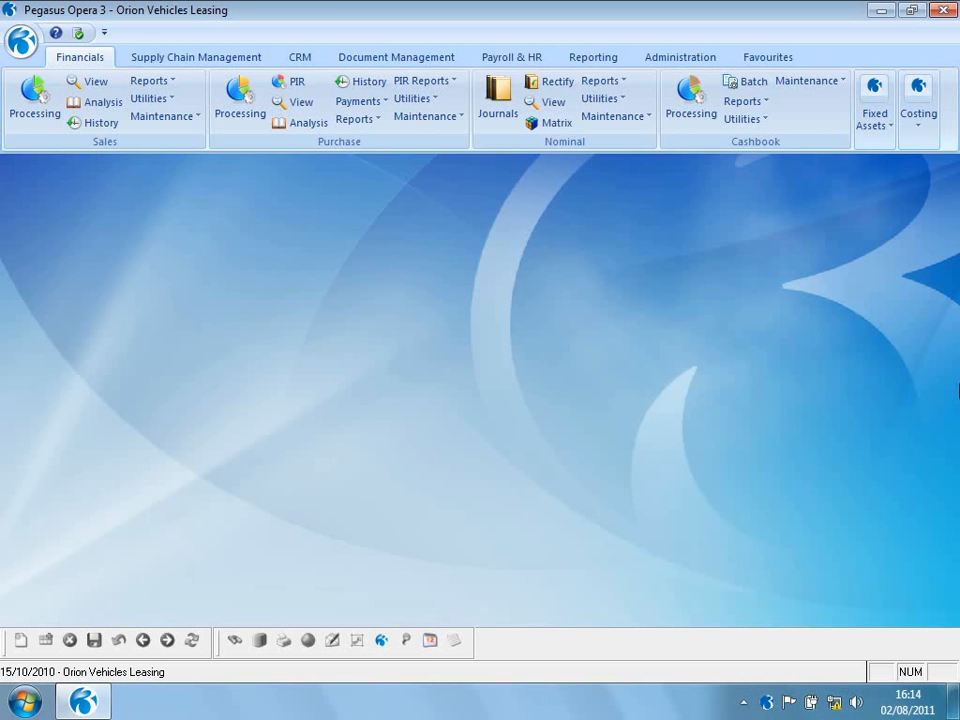
- Check the application and ledger link options in the Orion Vehicles Leasing company profile, including Open Period Accounting and Real Time Update of Nominal
{"action": "left_click", "coordinate": [699, 60]}
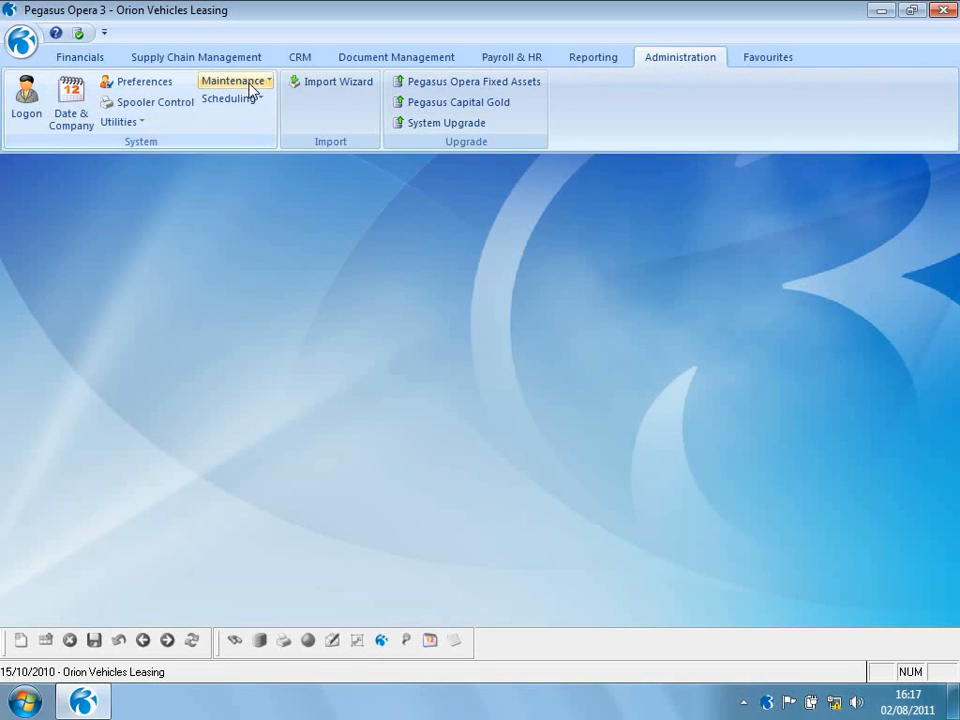
{"action": "left_click", "coordinate": [252, 88]}
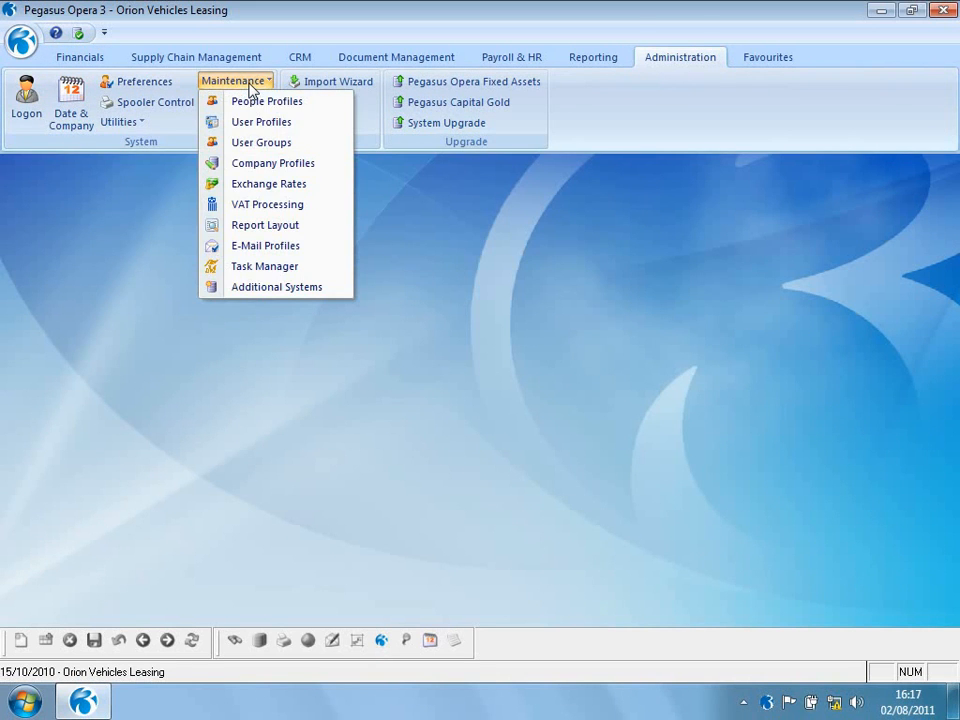
{"action": "left_click", "coordinate": [244, 165]}
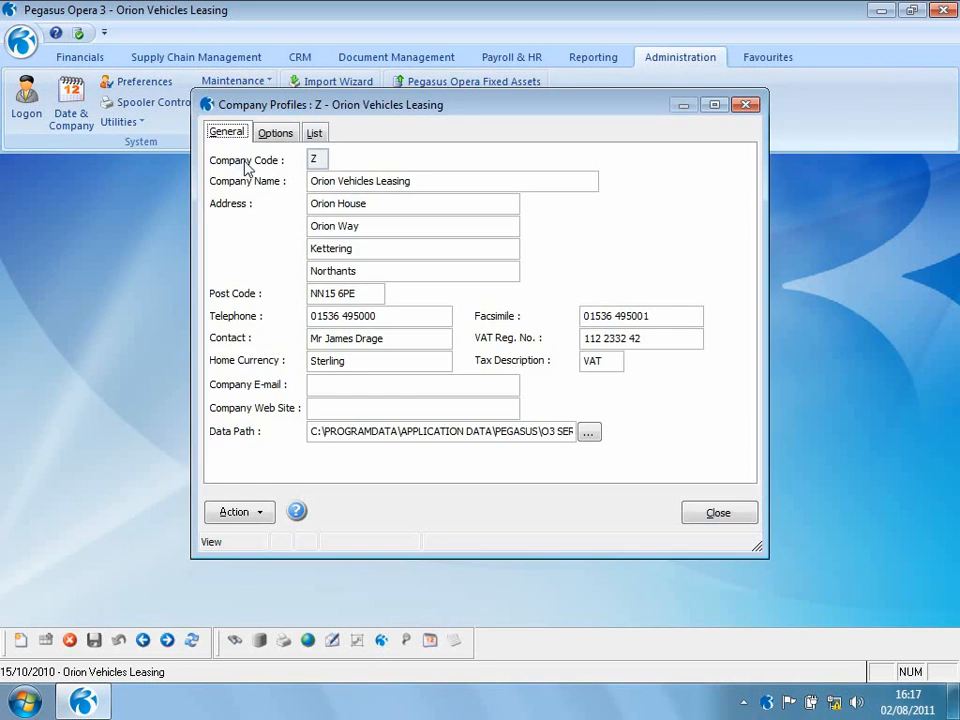
{"action": "left_click", "coordinate": [267, 140]}
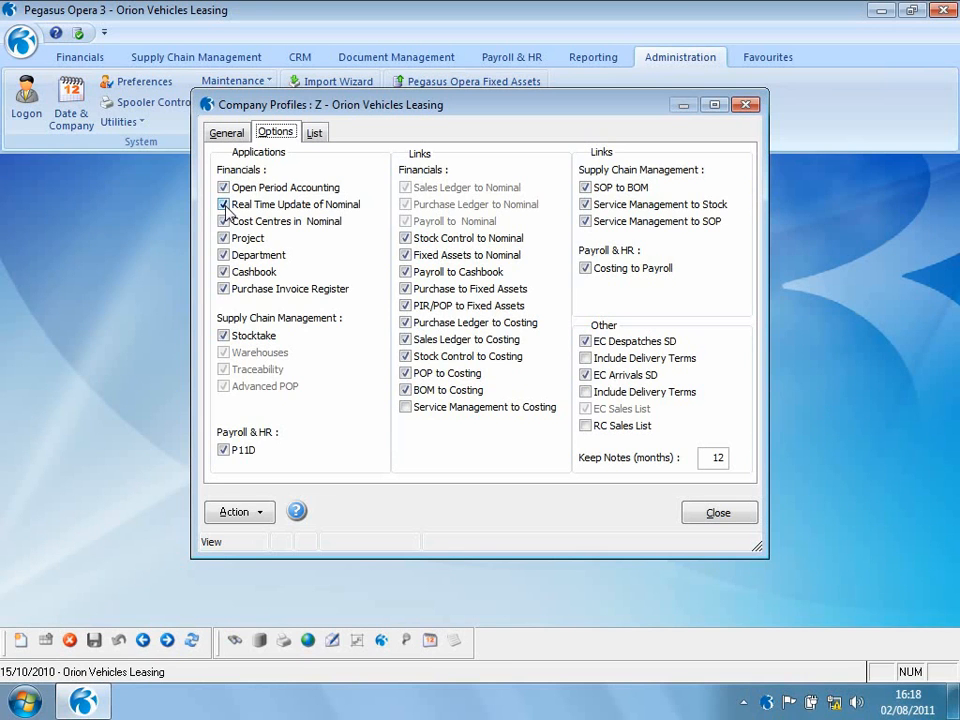
{"action": "left_click", "coordinate": [688, 513]}
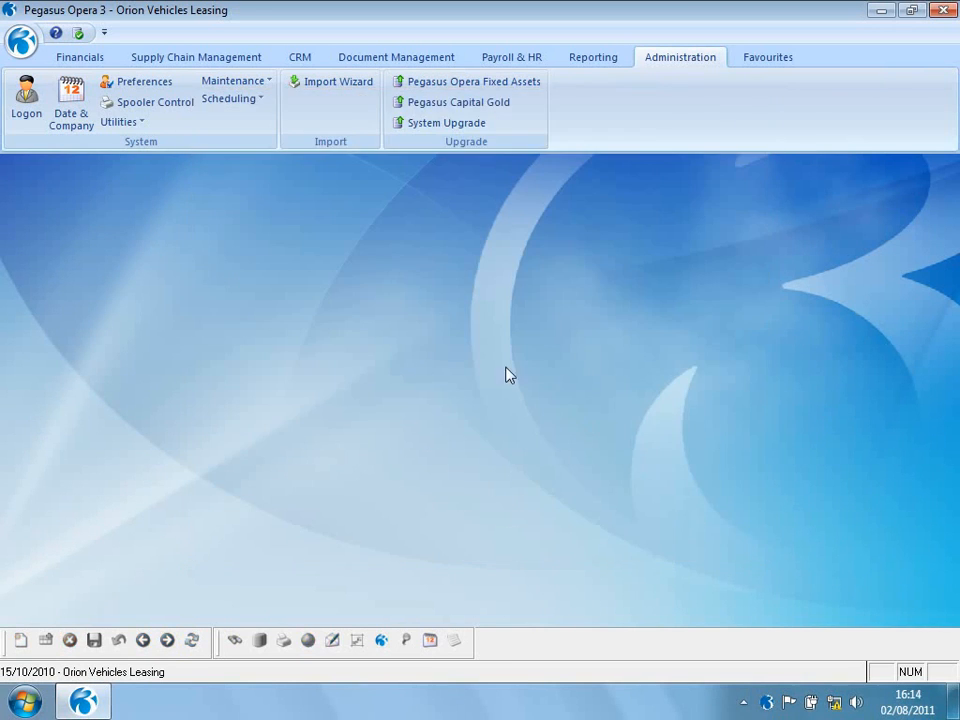
- Open the nominal ledger's Financial Calendar and review the 2010 period statuses and the available financial years
{"action": "left_click", "coordinate": [91, 62]}
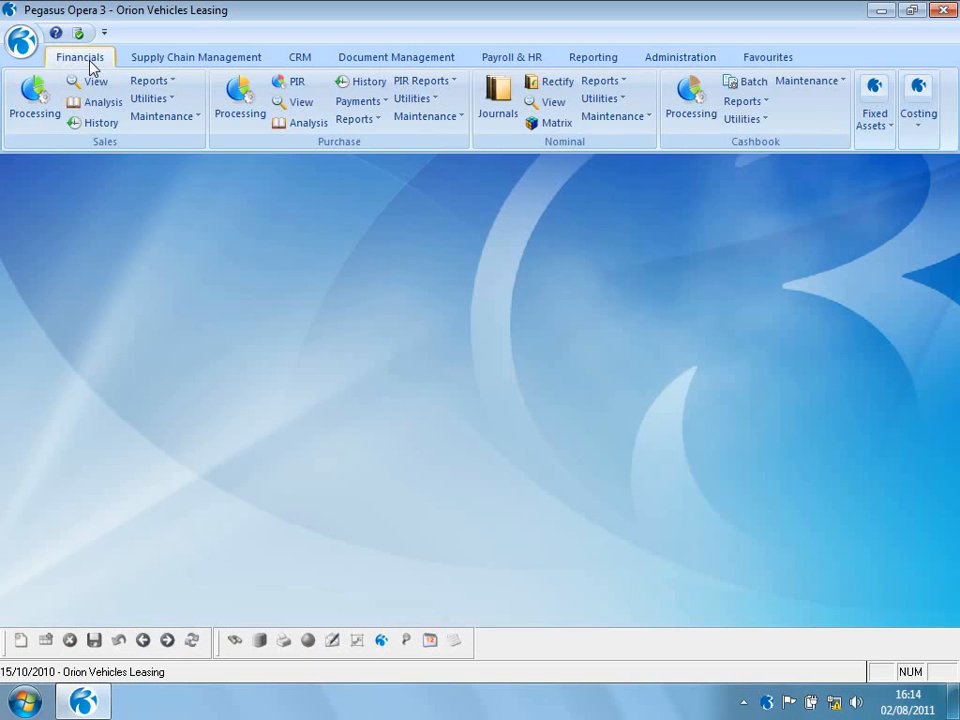
{"action": "left_click", "coordinate": [608, 100]}
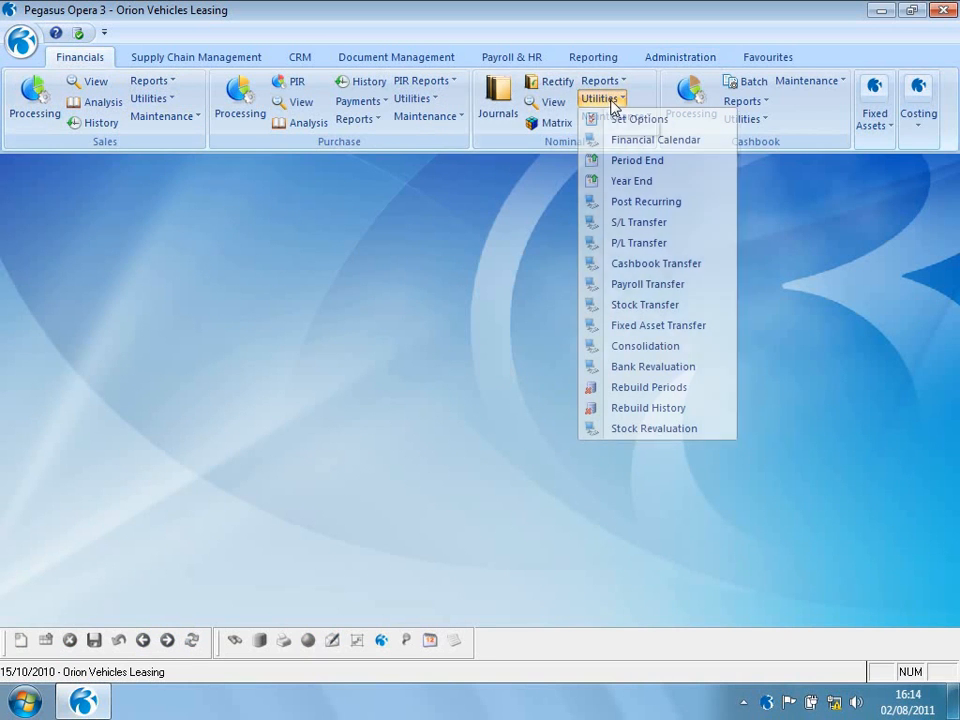
{"action": "left_click", "coordinate": [624, 143]}
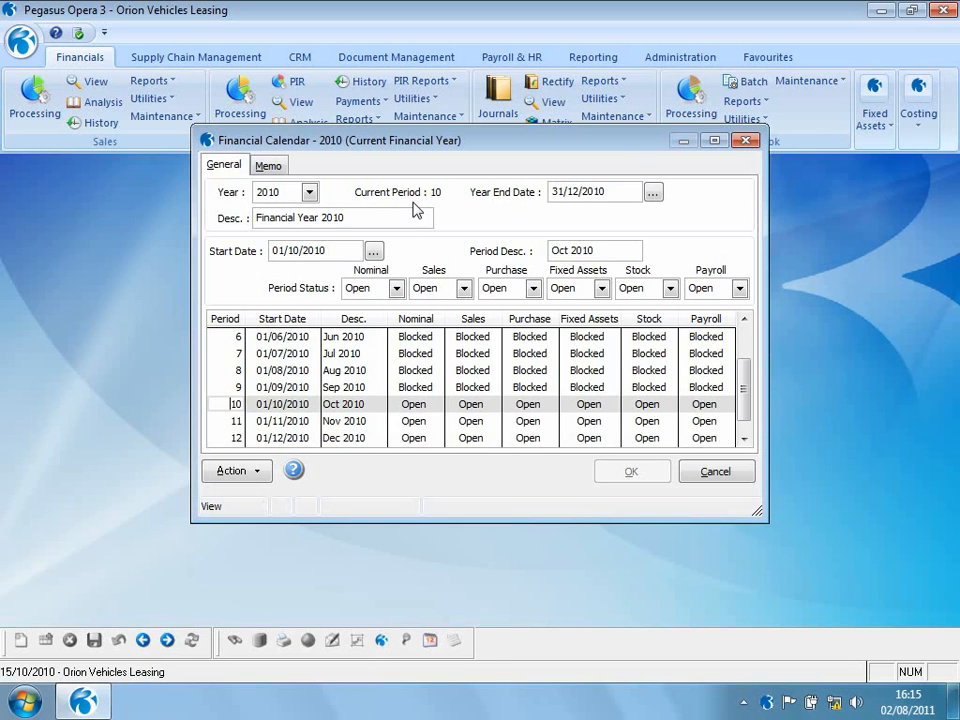
{"action": "left_click_drag", "start_coordinate": [745, 390], "coordinate": [745, 458]}
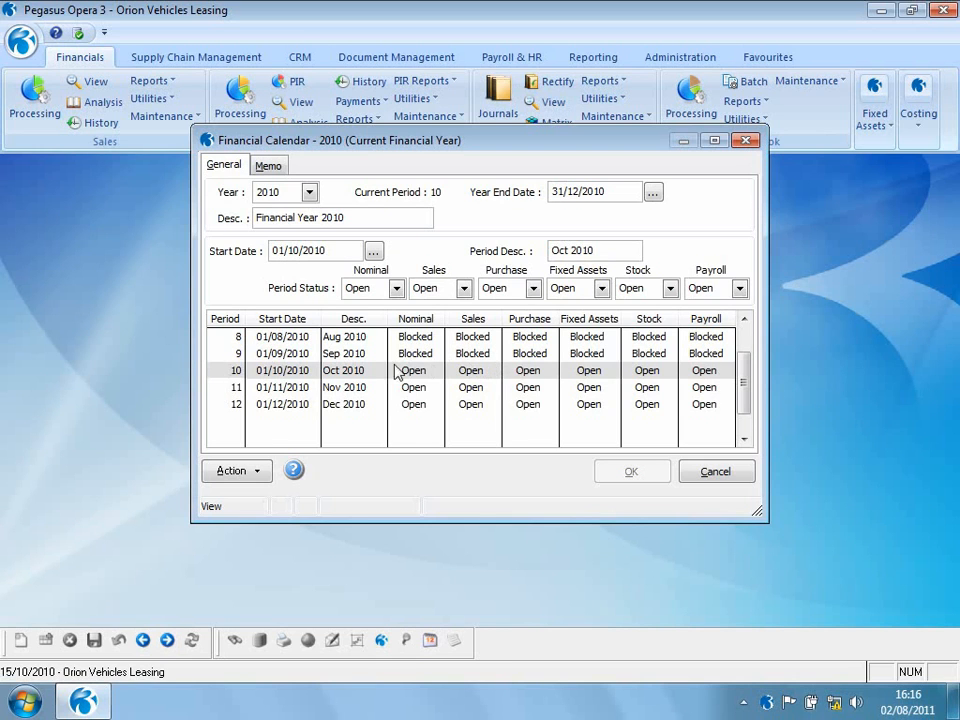
{"action": "left_click", "coordinate": [310, 193]}
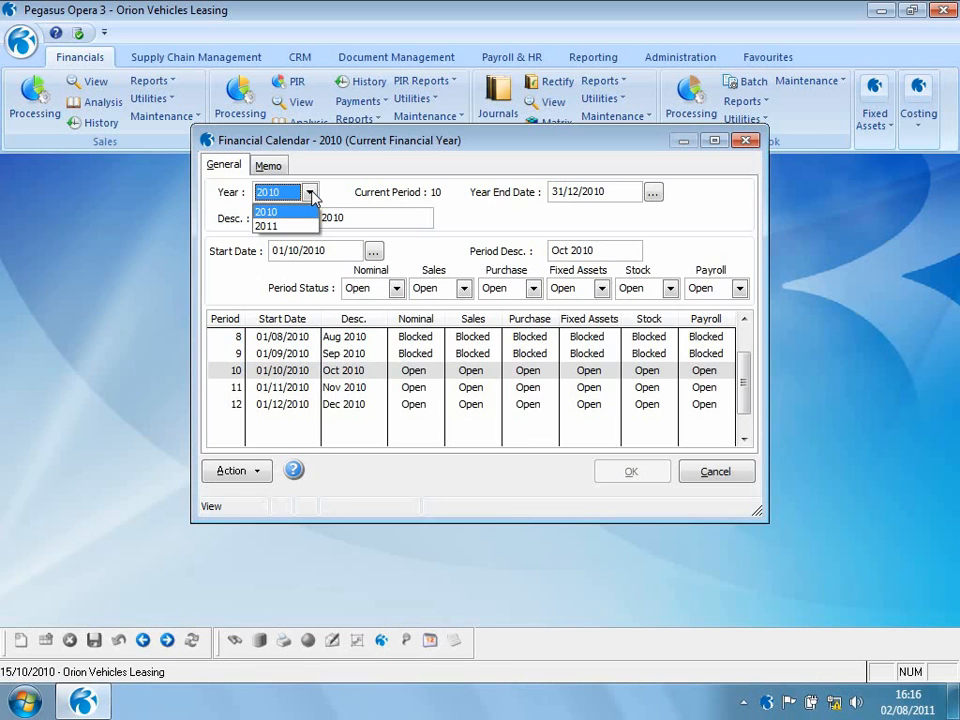
{"action": "left_click", "coordinate": [250, 474]}
- Create the previous financial year 2009 with no model year, 12 periods and a first period start date of 01/01/2009
{"action": "left_click", "coordinate": [250, 472]}
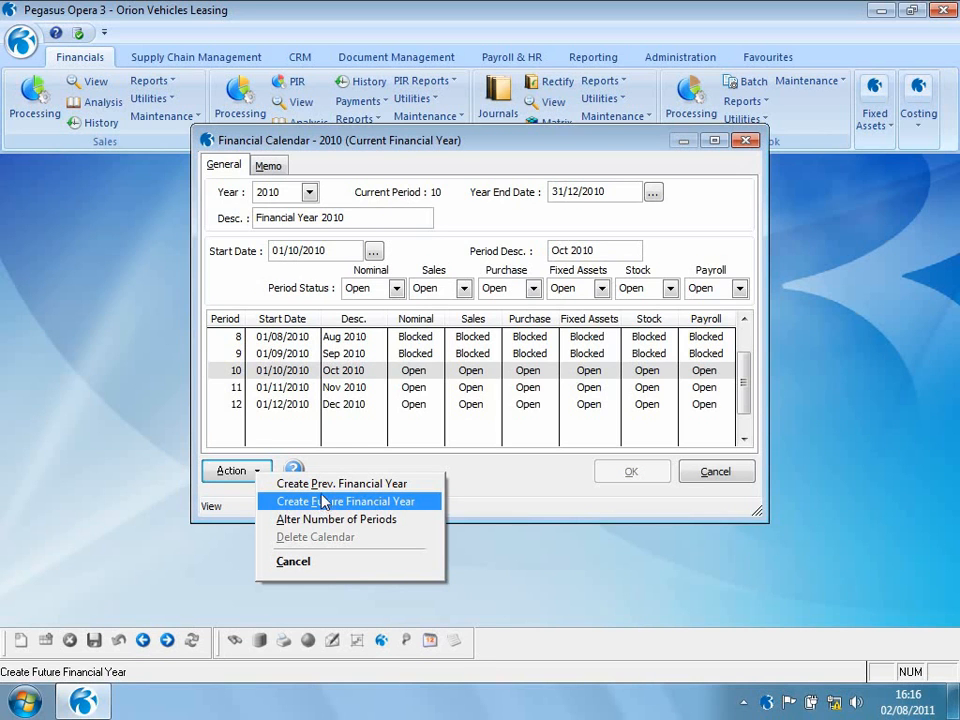
{"action": "left_click", "coordinate": [326, 486]}
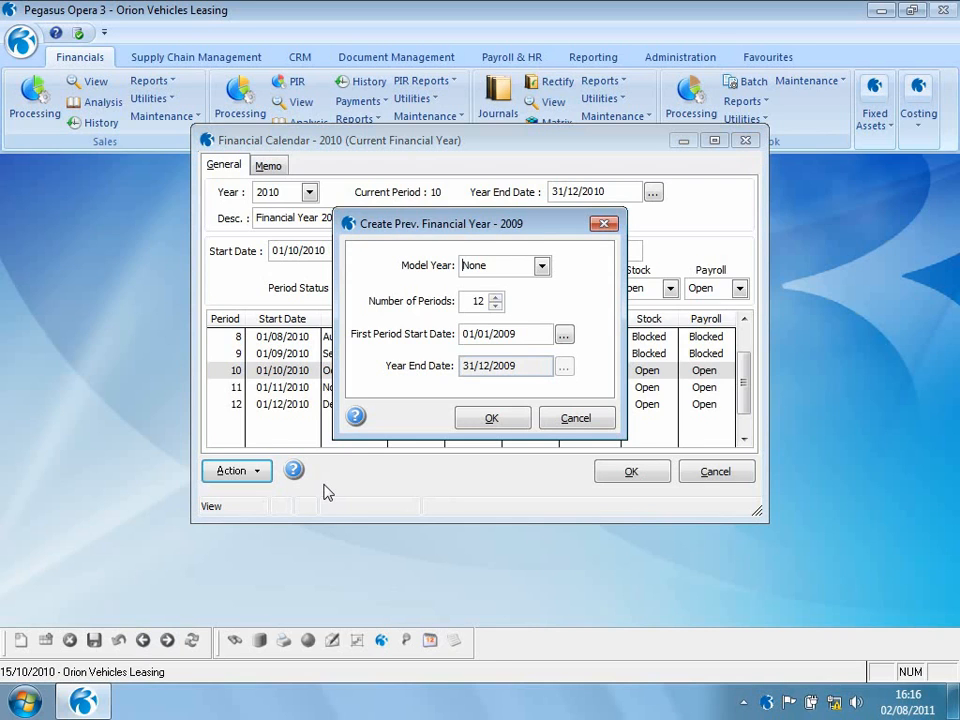
{"action": "left_click", "coordinate": [541, 266]}
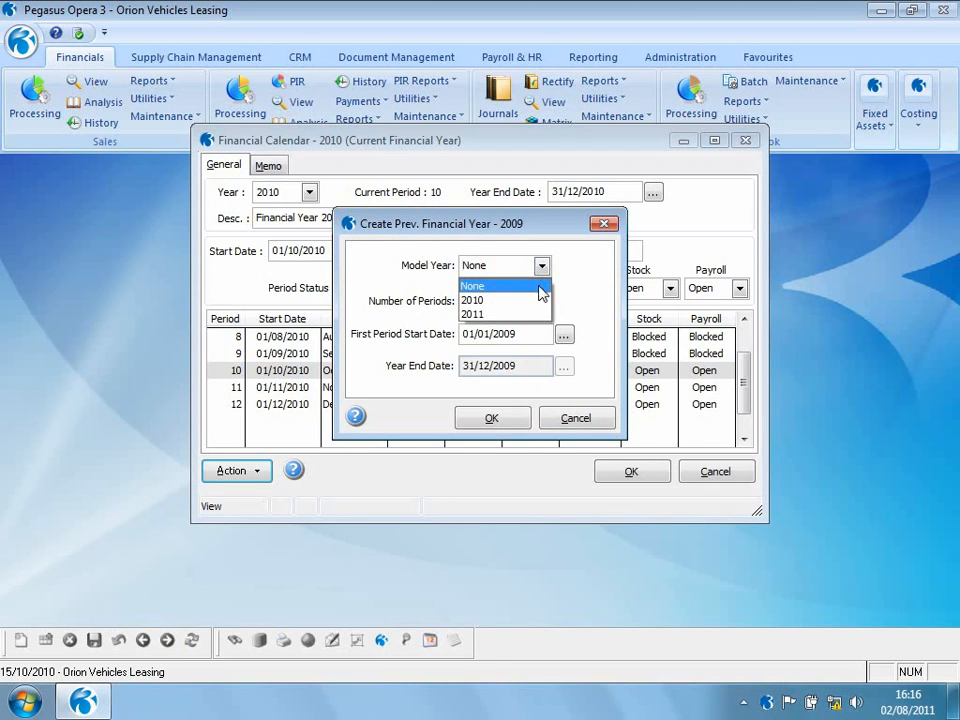
{"action": "left_click", "coordinate": [530, 287]}
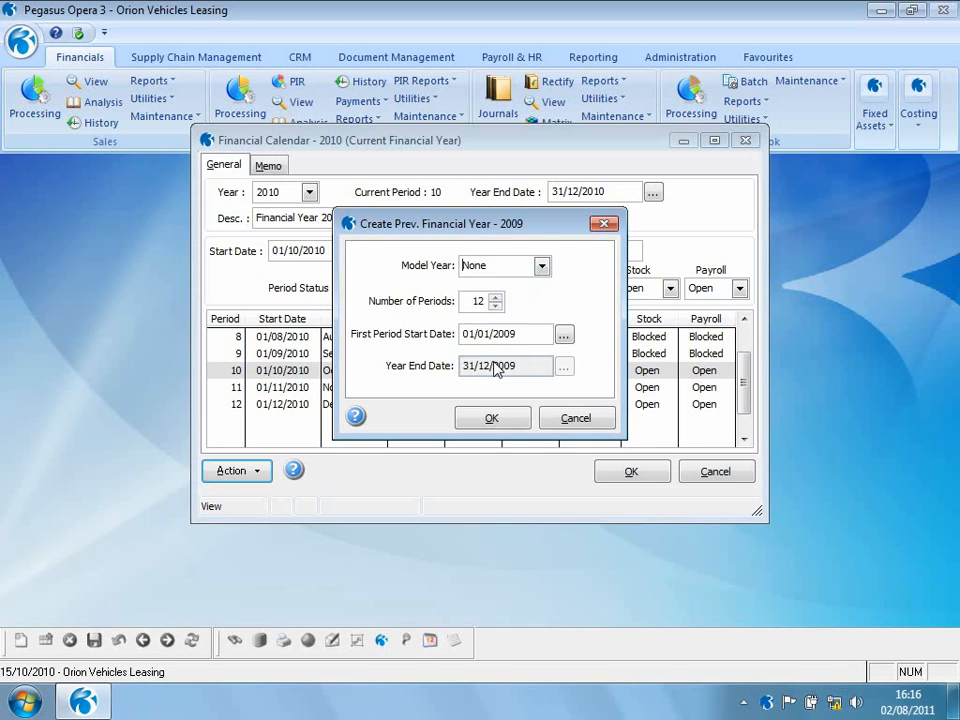
{"action": "left_click", "coordinate": [496, 419]}
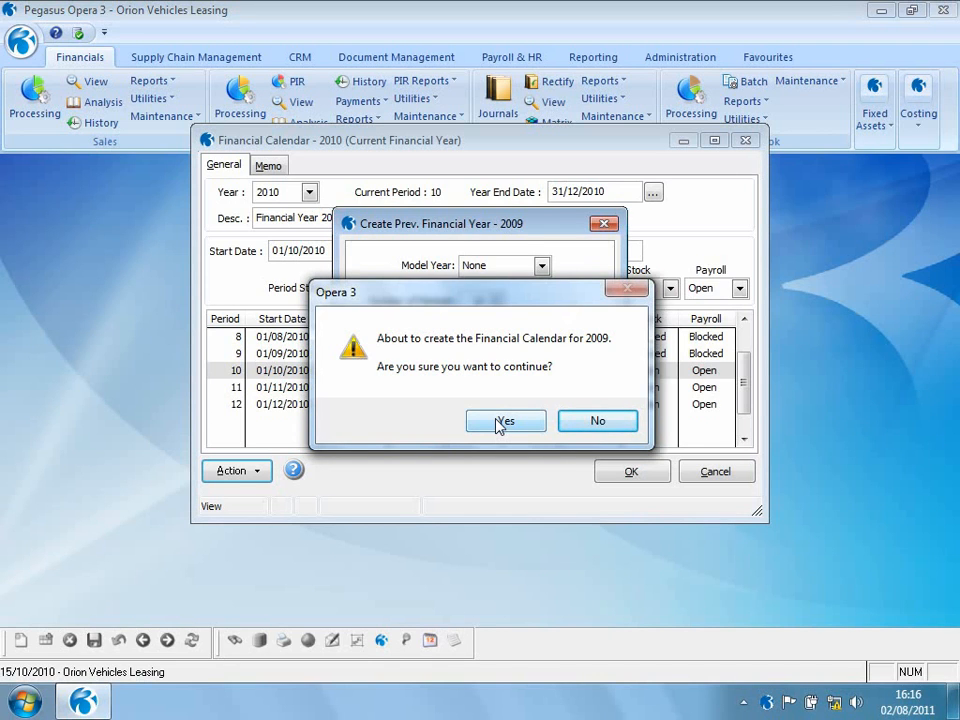
{"action": "left_click", "coordinate": [503, 421]}
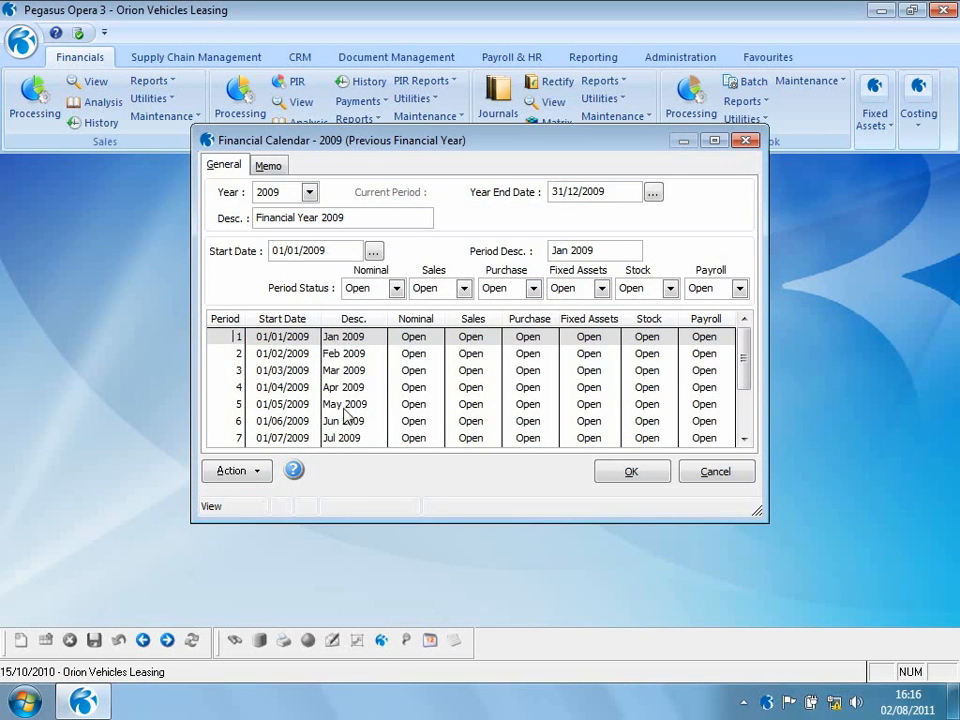
- Switch away from the 2009 calendar to another financial year, saving the 2009 calendar
{"action": "left_click", "coordinate": [310, 193]}
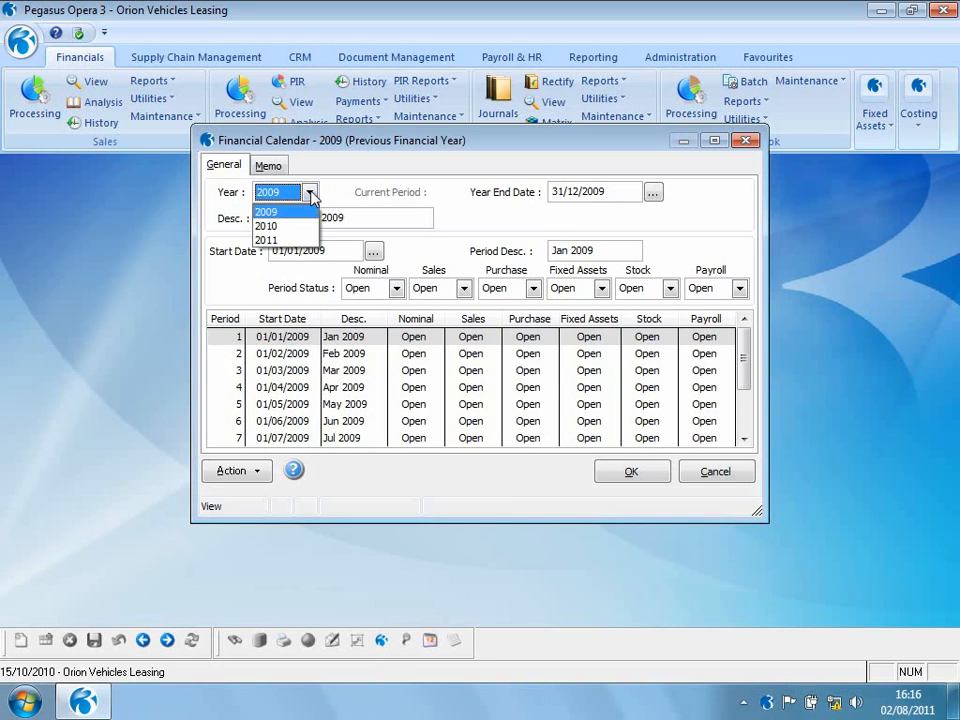
{"action": "left_click", "coordinate": [293, 240]}
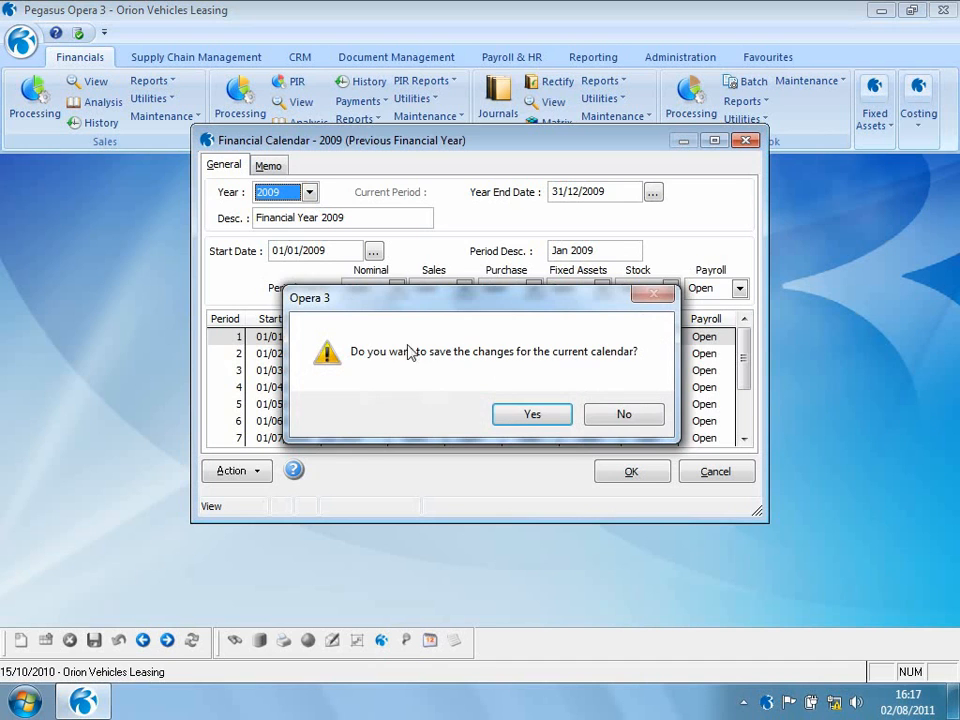
{"action": "left_click", "coordinate": [516, 422]}
{"action": "left_click", "coordinate": [516, 420]}
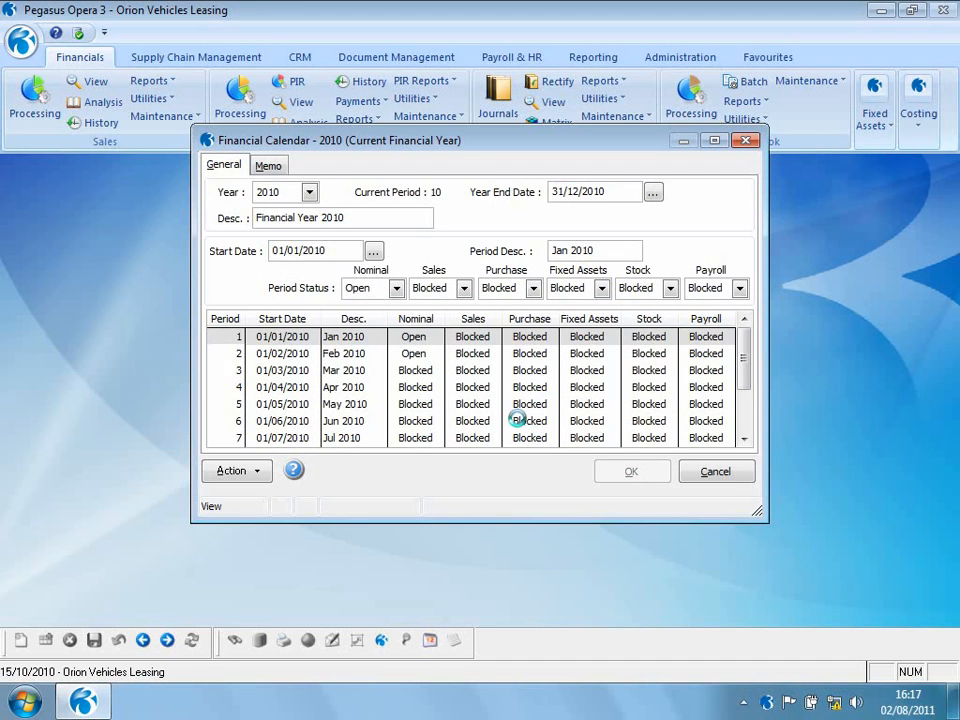
- Try setting the sales ledger status of period 1 (Jan 2010) to Open and discard the change
{"action": "left_click", "coordinate": [747, 432]}
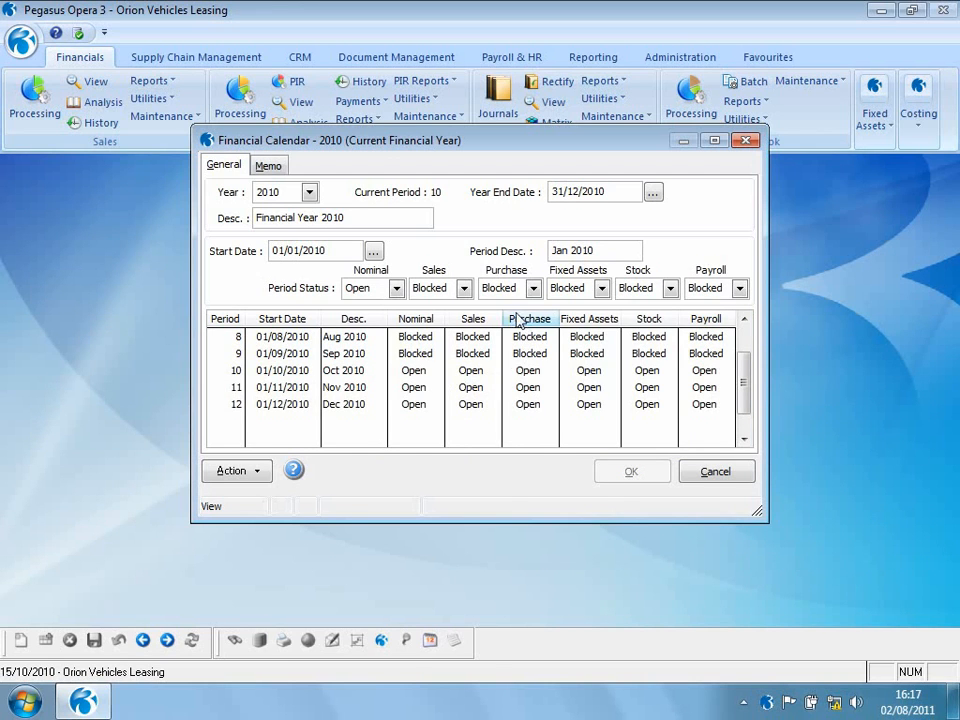
{"action": "left_click", "coordinate": [464, 288]}
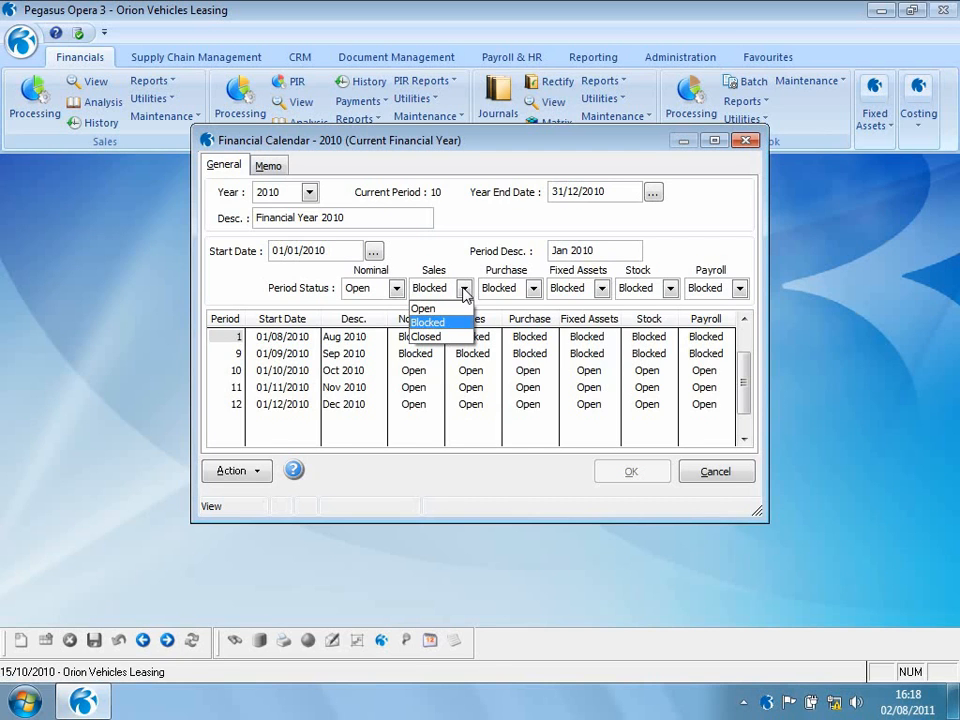
{"action": "left_click", "coordinate": [535, 289]}
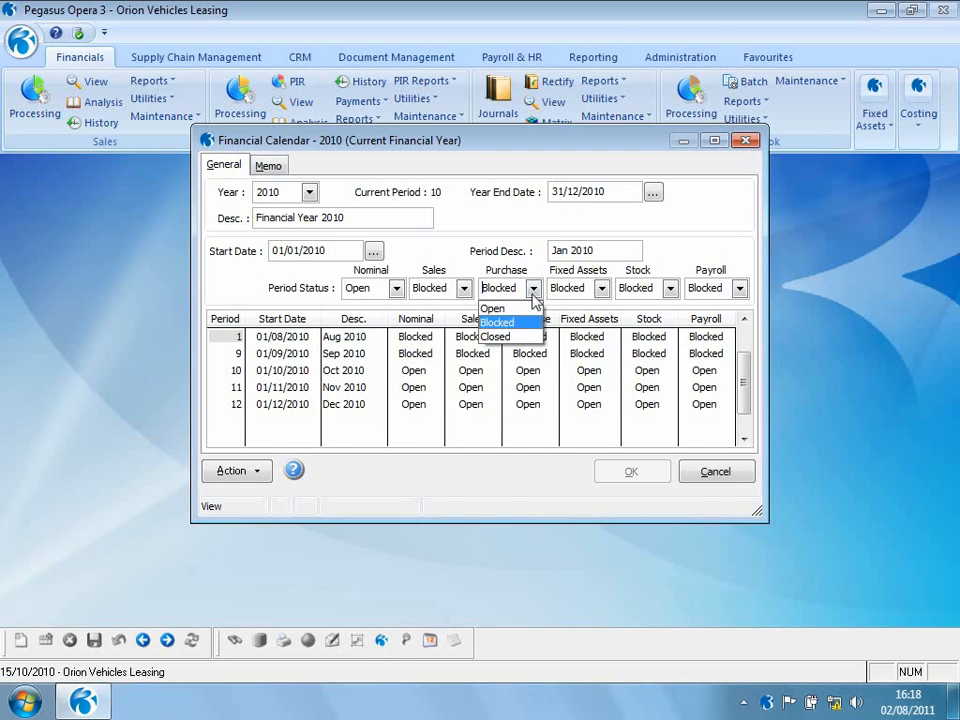
{"action": "left_click", "coordinate": [521, 324]}
{"action": "left_click", "coordinate": [463, 288]}
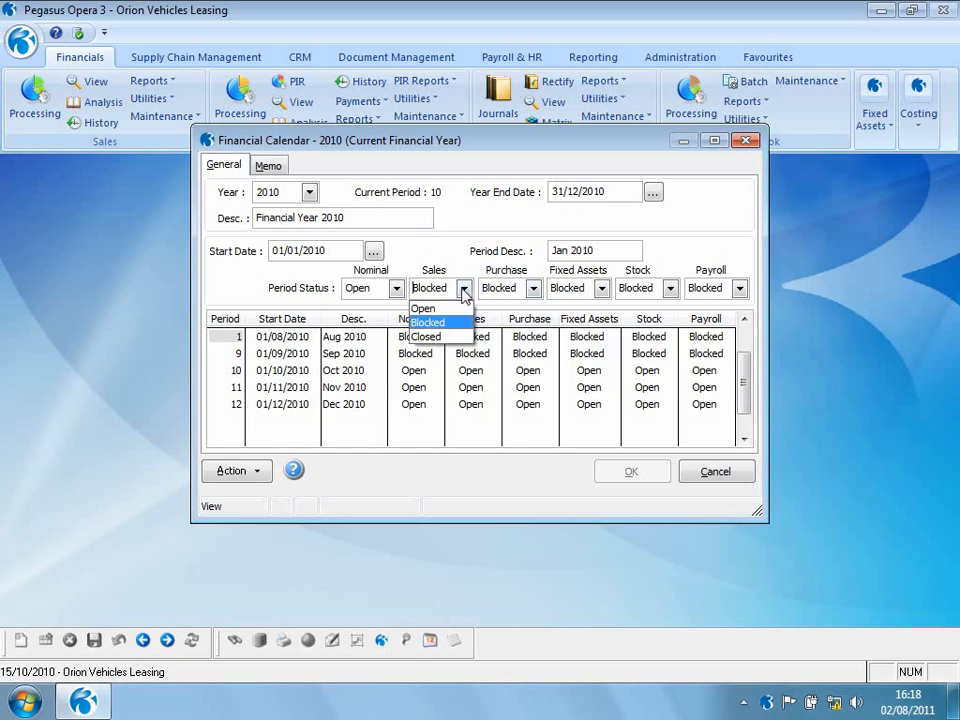
{"action": "left_click", "coordinate": [425, 306]}
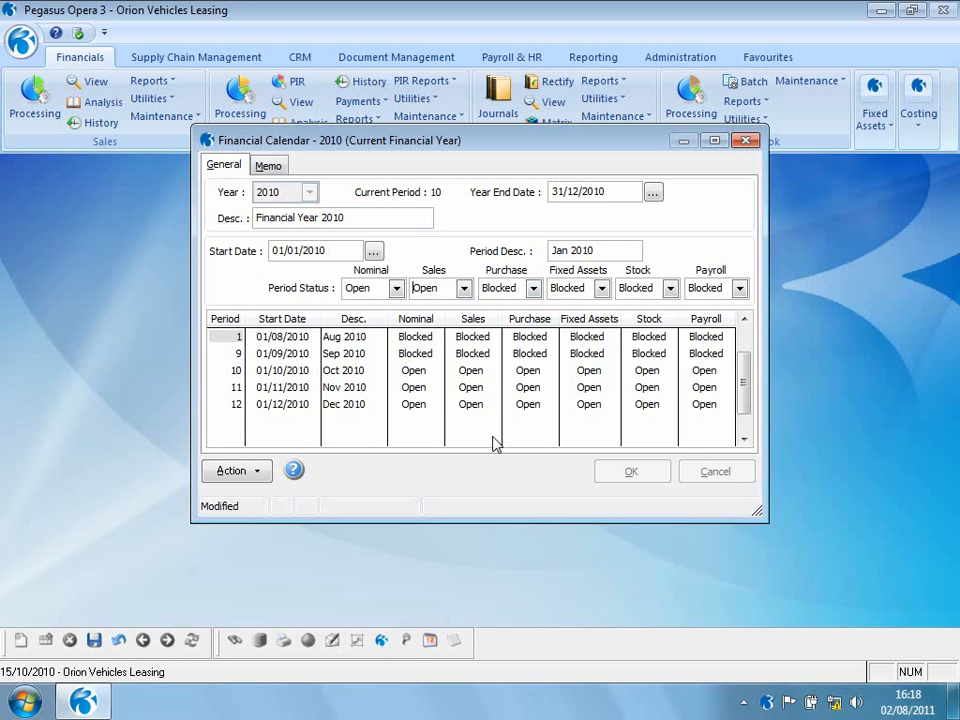
{"action": "left_click", "coordinate": [118, 640]}
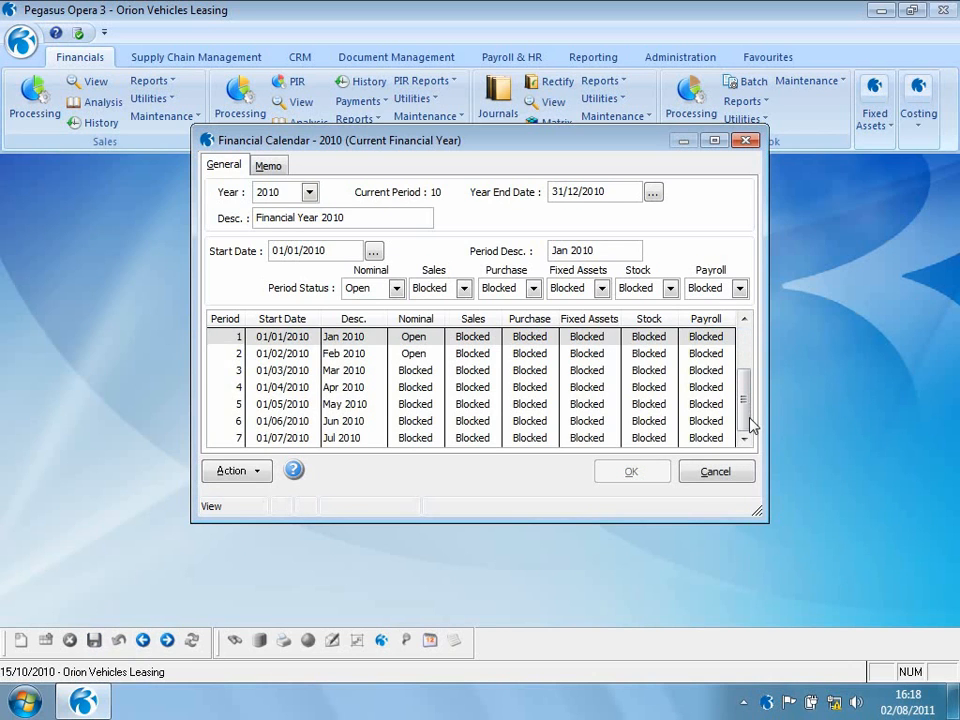
- Try setting the nominal ledger status of period 11 (Nov 2010) to Blocked and discard the change
{"action": "left_click", "coordinate": [744, 420]}
{"action": "left_click", "coordinate": [338, 388]}
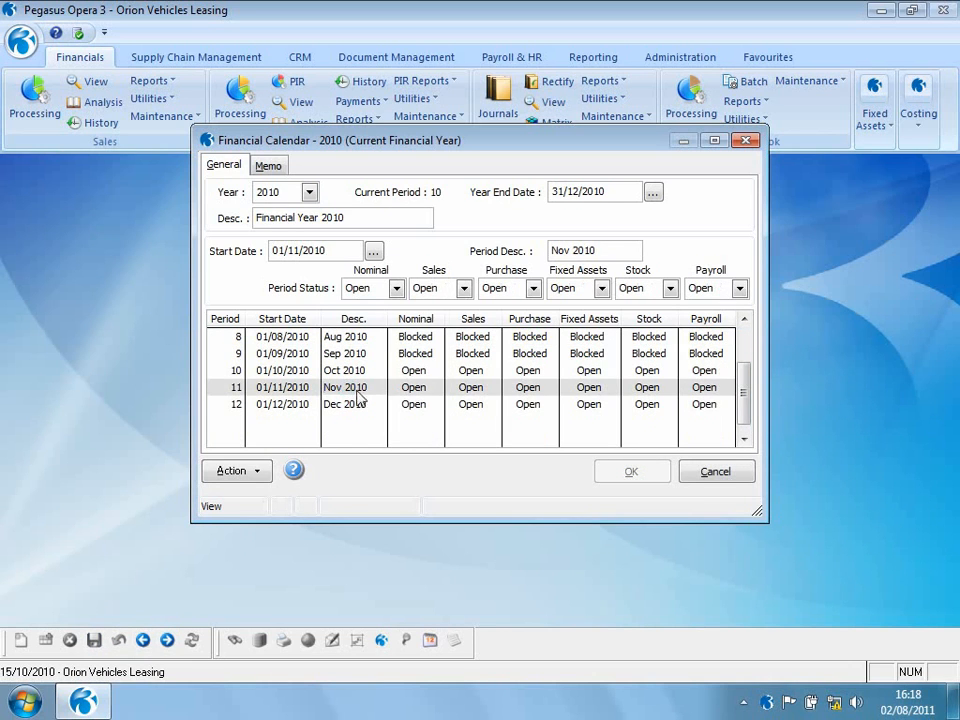
{"action": "left_click", "coordinate": [396, 288]}
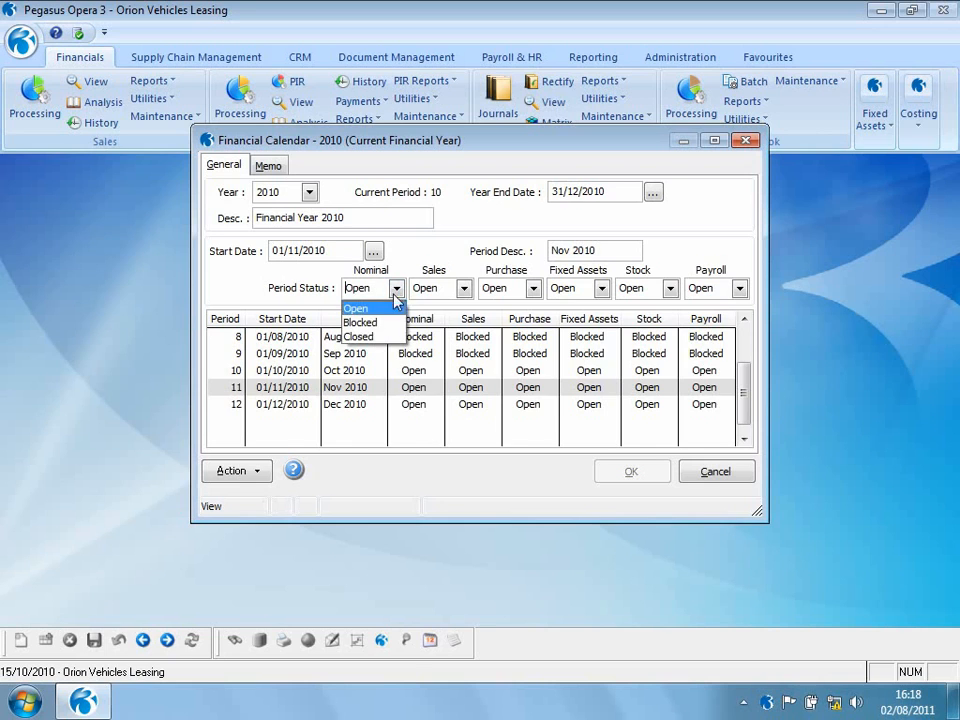
{"action": "left_click", "coordinate": [381, 323]}
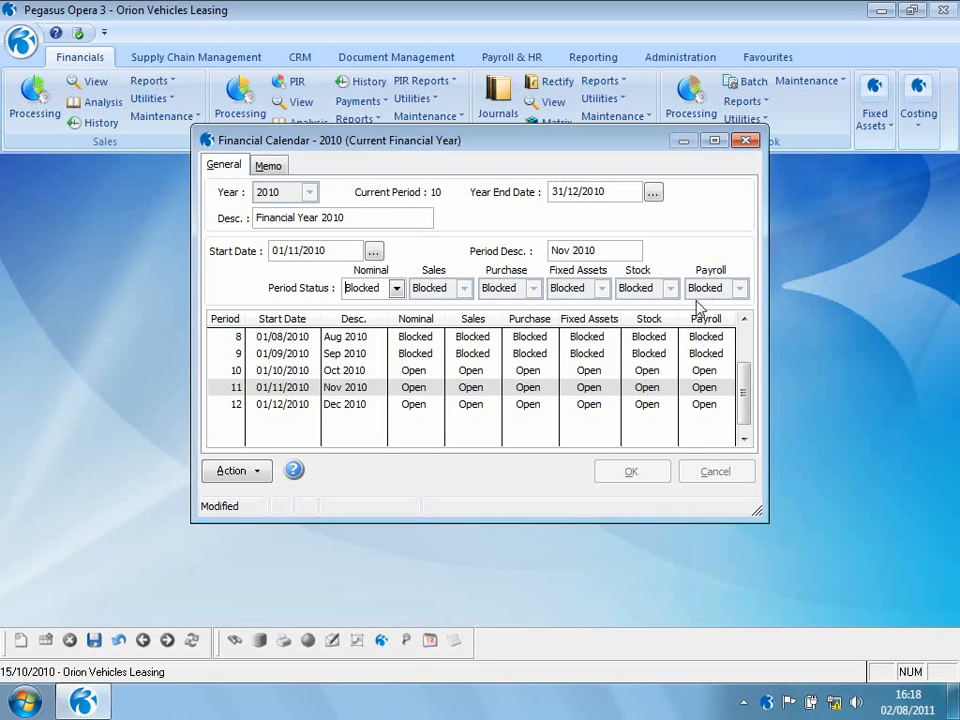
{"action": "left_click", "coordinate": [119, 640]}
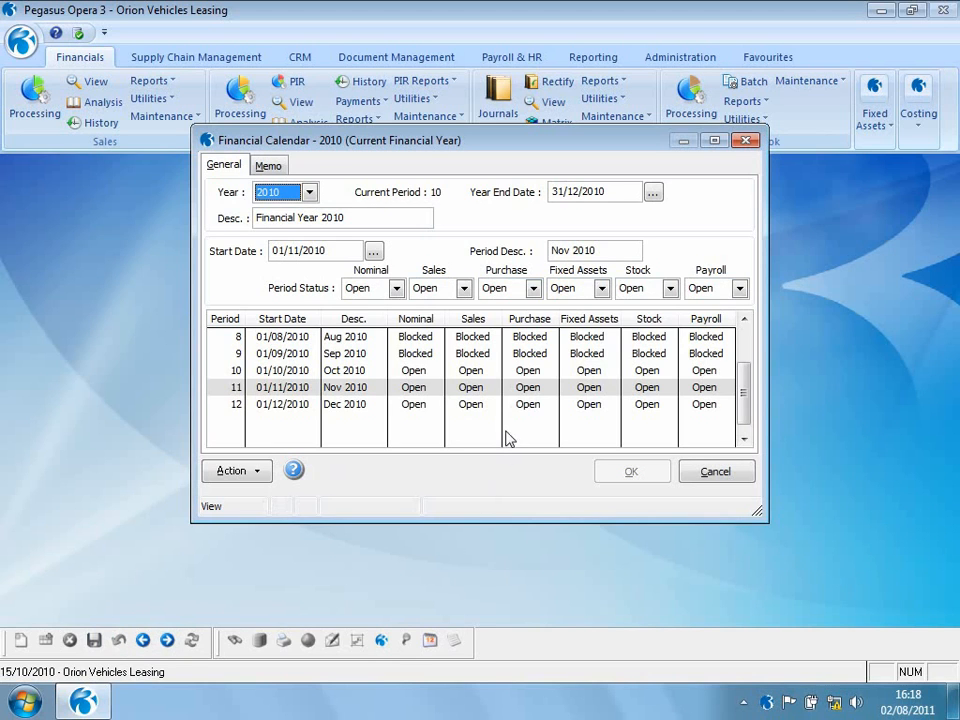
- Set the purchase ledger status of period 10 (Oct 2010) to Blocked, then save and close the Financial Calendar
{"action": "left_click", "coordinate": [300, 370]}
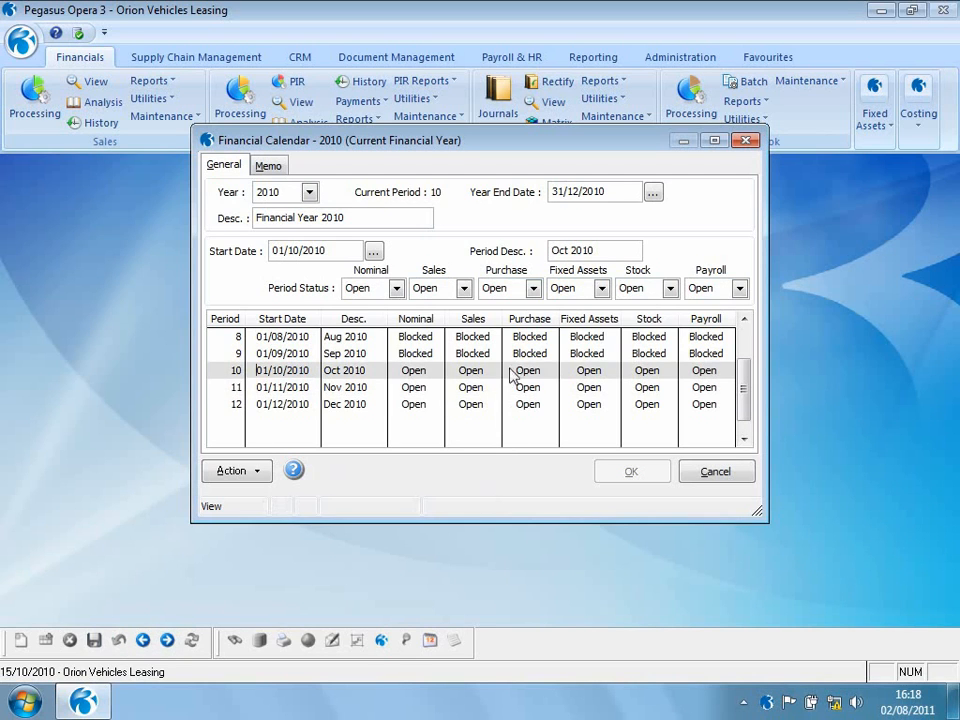
{"action": "left_click", "coordinate": [534, 289]}
{"action": "left_click", "coordinate": [524, 324]}
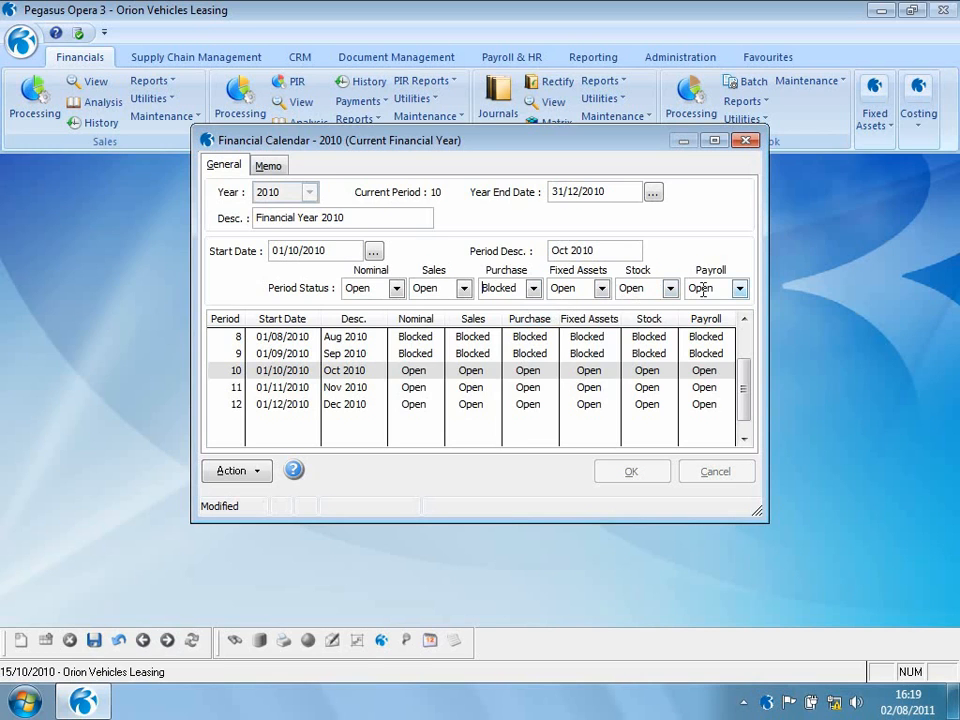
{"action": "left_click", "coordinate": [95, 641]}
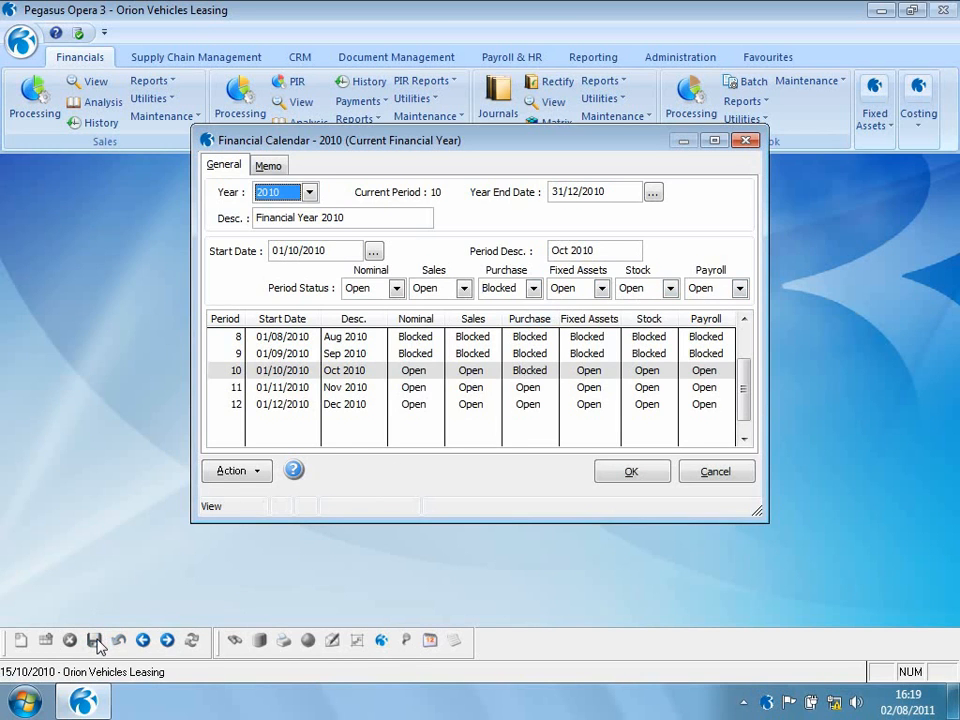
{"action": "left_click", "coordinate": [613, 480]}
{"action": "left_click", "coordinate": [552, 416]}
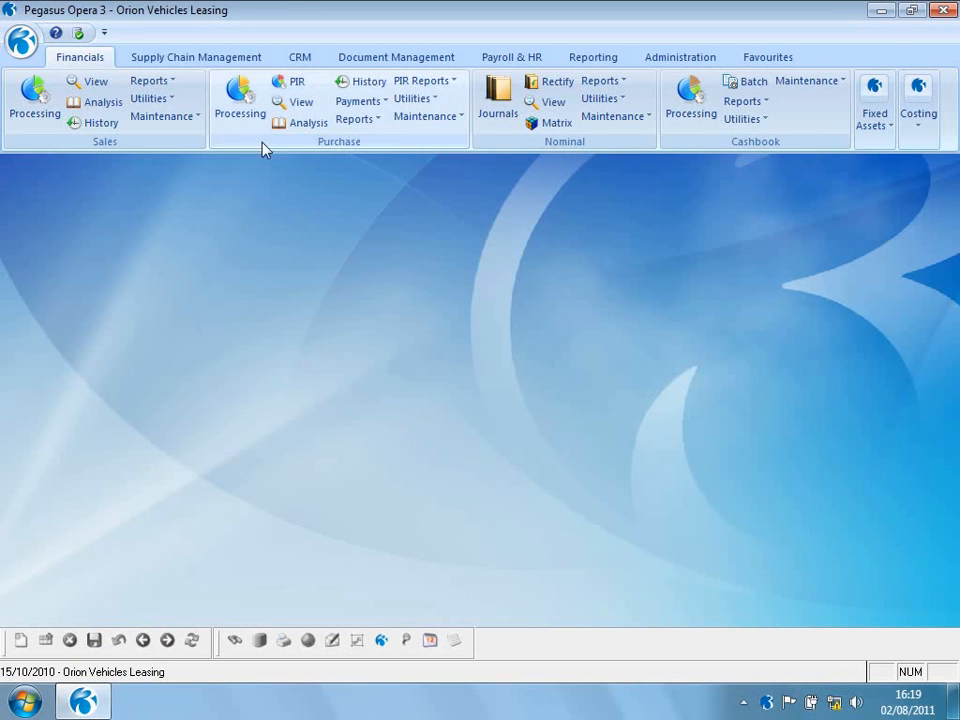
- Start a purchase invoice for Carters Limited and enter INV1000 as its first reference
{"action": "left_click", "coordinate": [240, 98]}
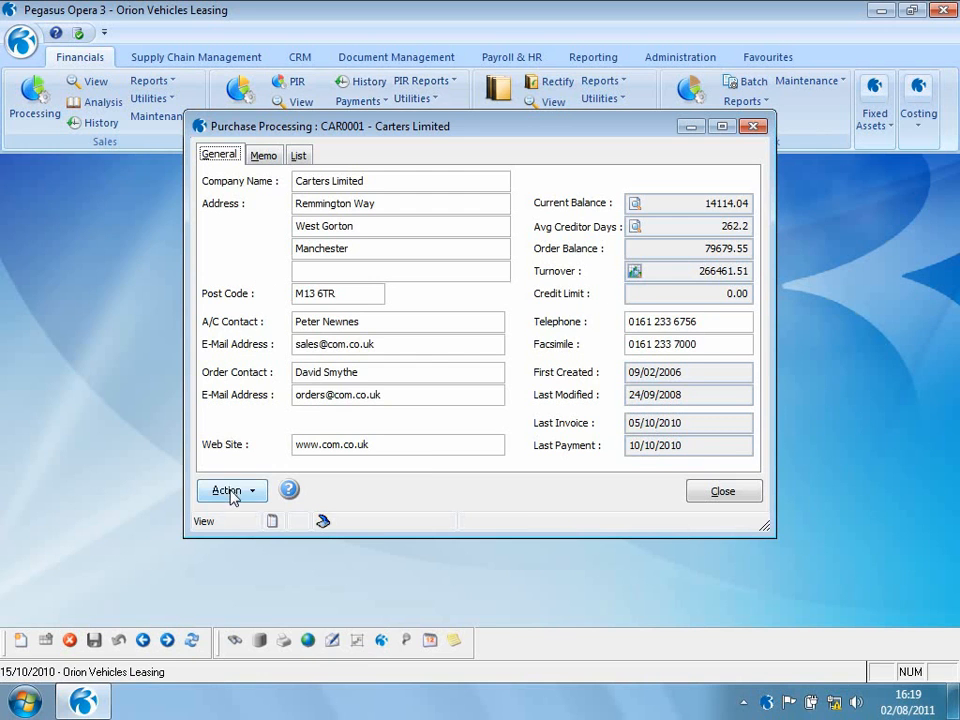
{"action": "left_click", "coordinate": [232, 491]}
{"action": "left_click", "coordinate": [290, 531]}
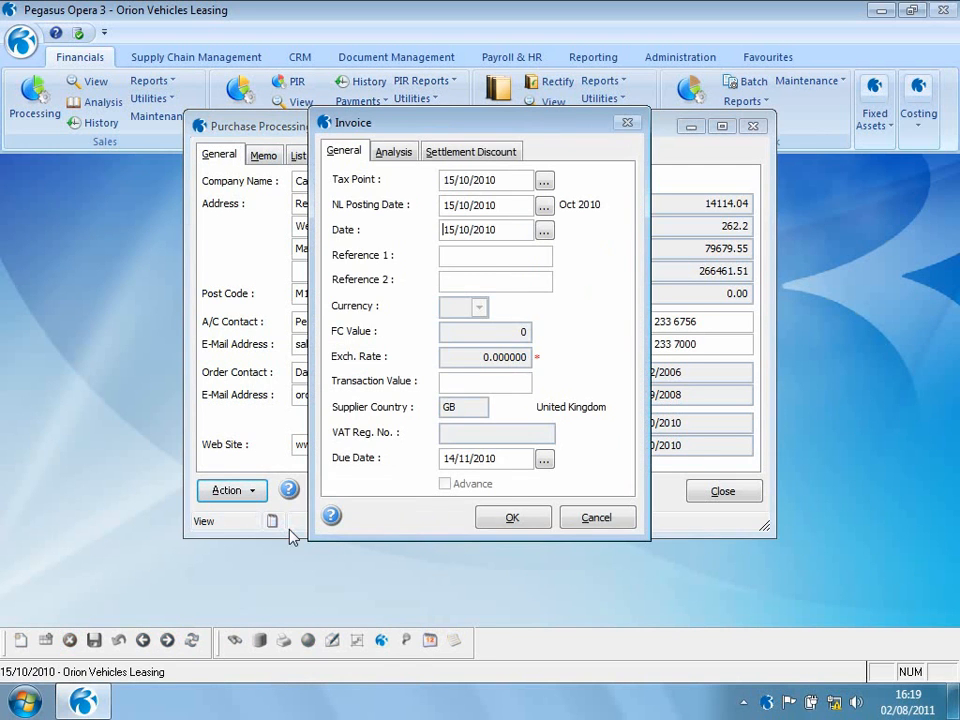
{"action": "left_click", "coordinate": [459, 259]}
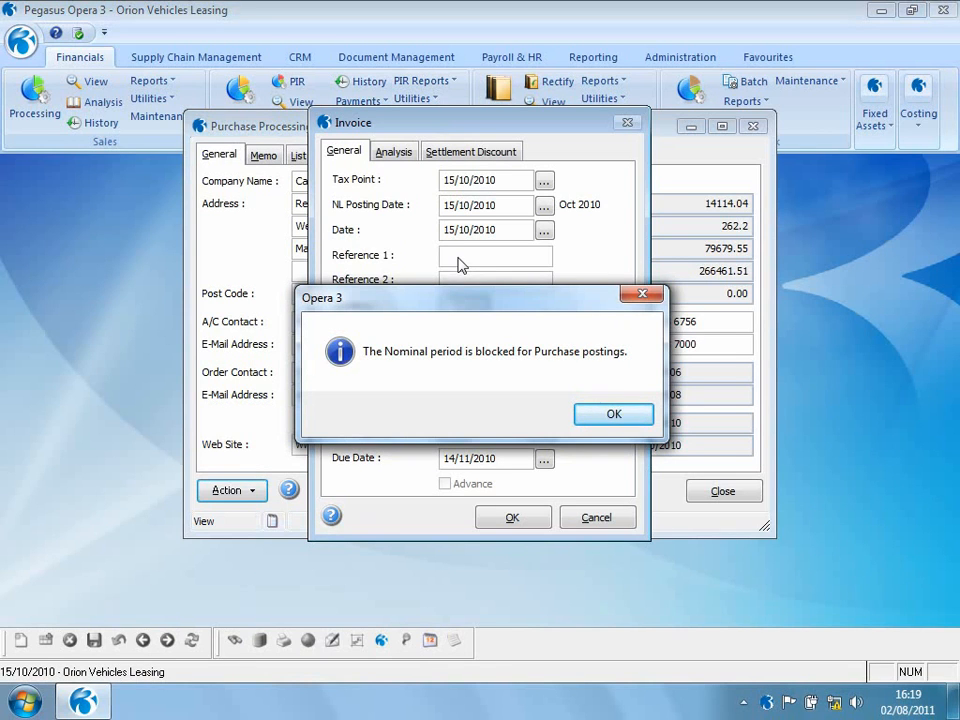
{"action": "left_click", "coordinate": [590, 419]}
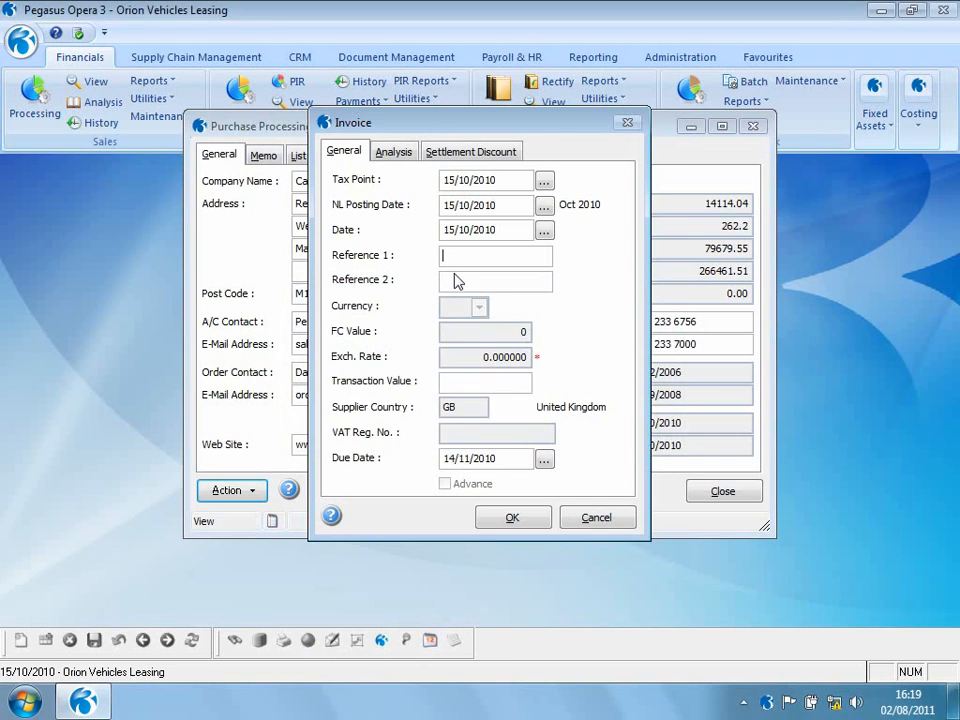
{"action": "type", "text": "INV1000"}
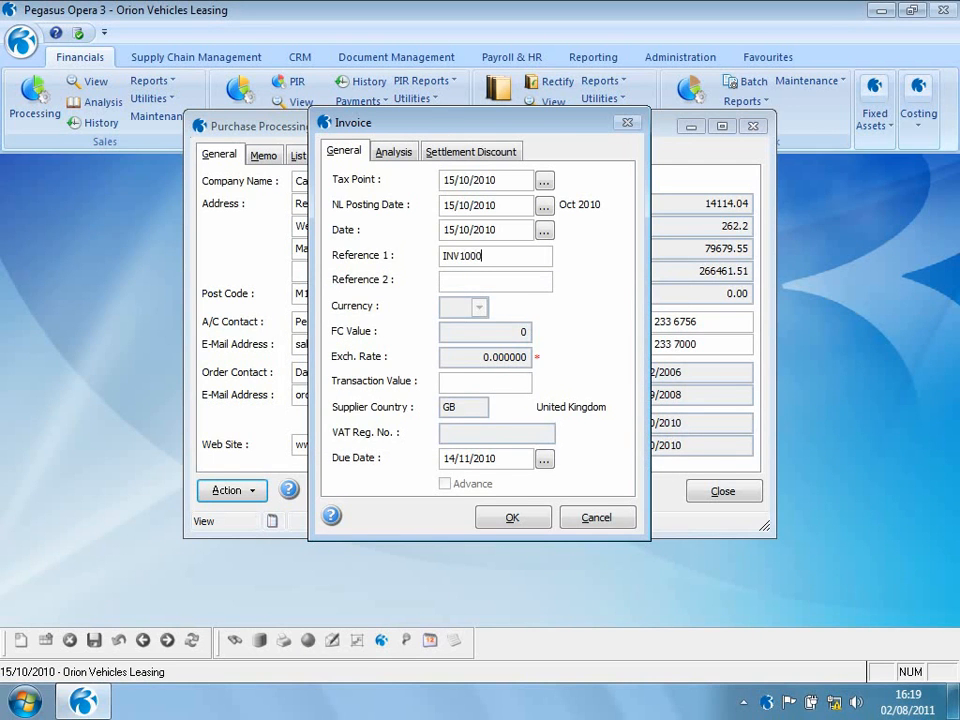
- Set the invoice's nominal posting date to 30/11/2010 and its transaction value to 117.50, then accept the header
{"action": "left_click", "coordinate": [544, 207]}
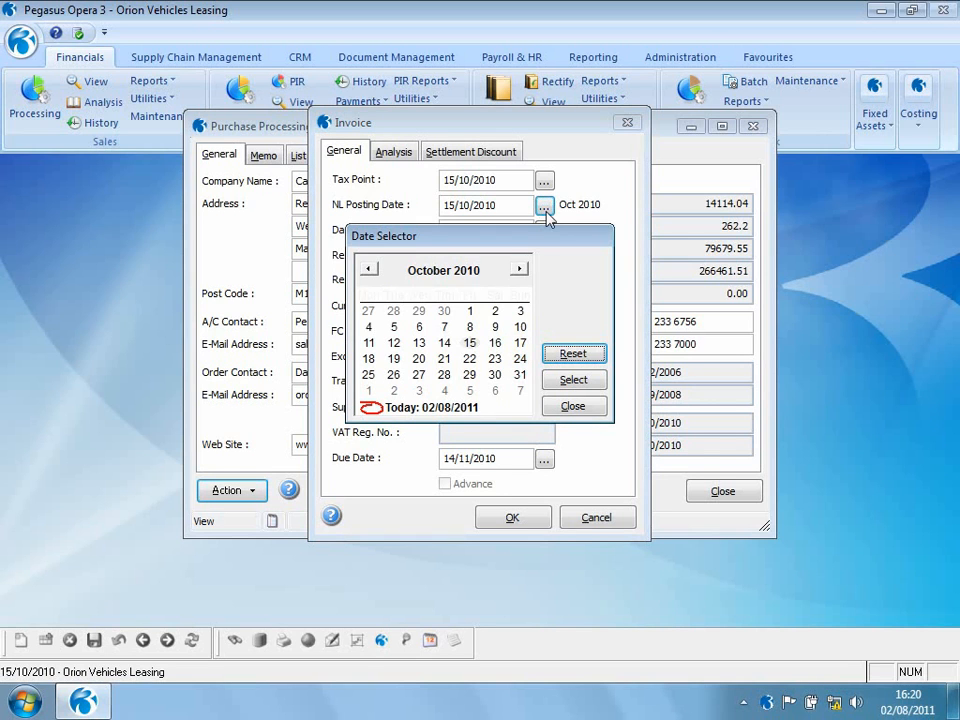
{"action": "left_click", "coordinate": [520, 269]}
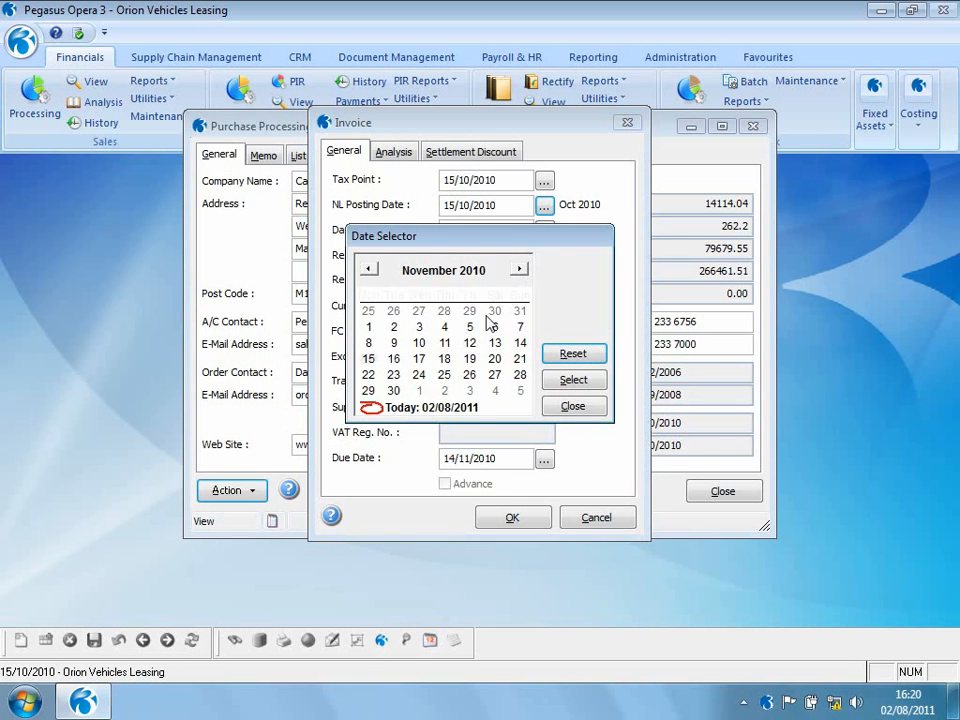
{"action": "double_click", "coordinate": [394, 391]}
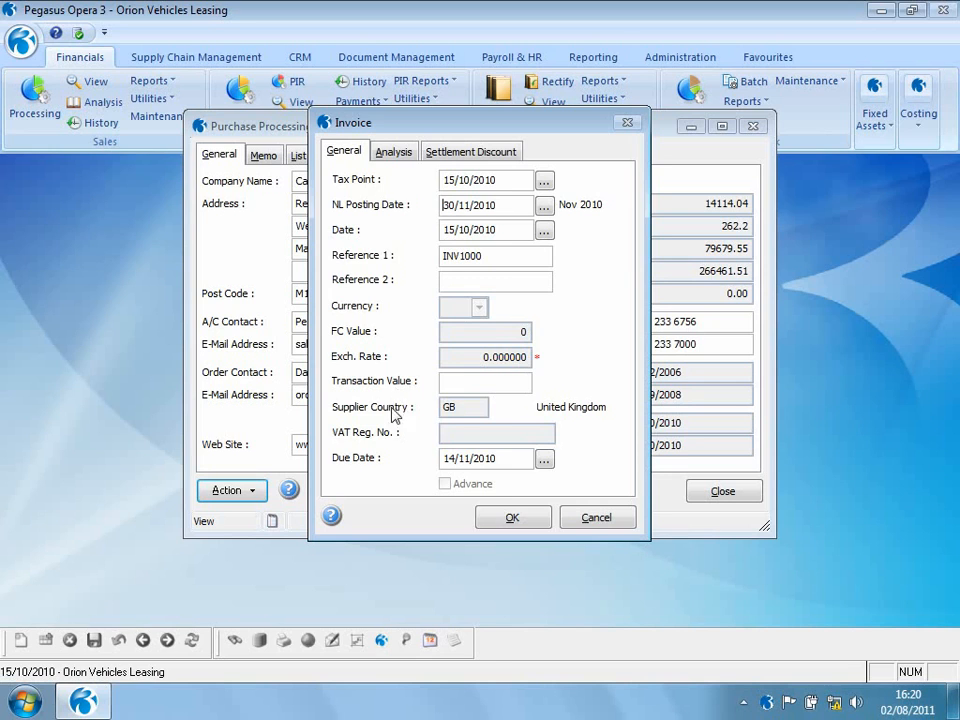
{"action": "left_click", "coordinate": [463, 381]}
{"action": "type", "text": "117.5"}
{"action": "left_click", "coordinate": [509, 515]}
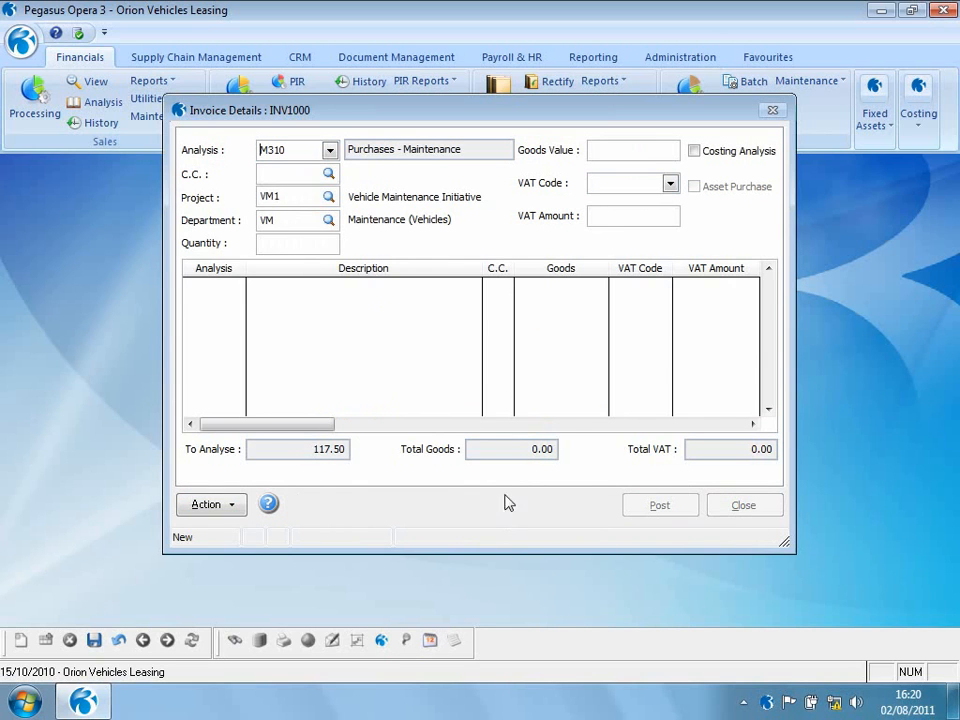
- Analyse the invoice with a goods value of 100.00, post it without capturing a document, and close Purchase Processing
{"action": "left_click", "coordinate": [636, 150]}
{"action": "type", "text": "100"}
{"action": "key", "text": "Tab"}
{"action": "key", "text": "Return"}
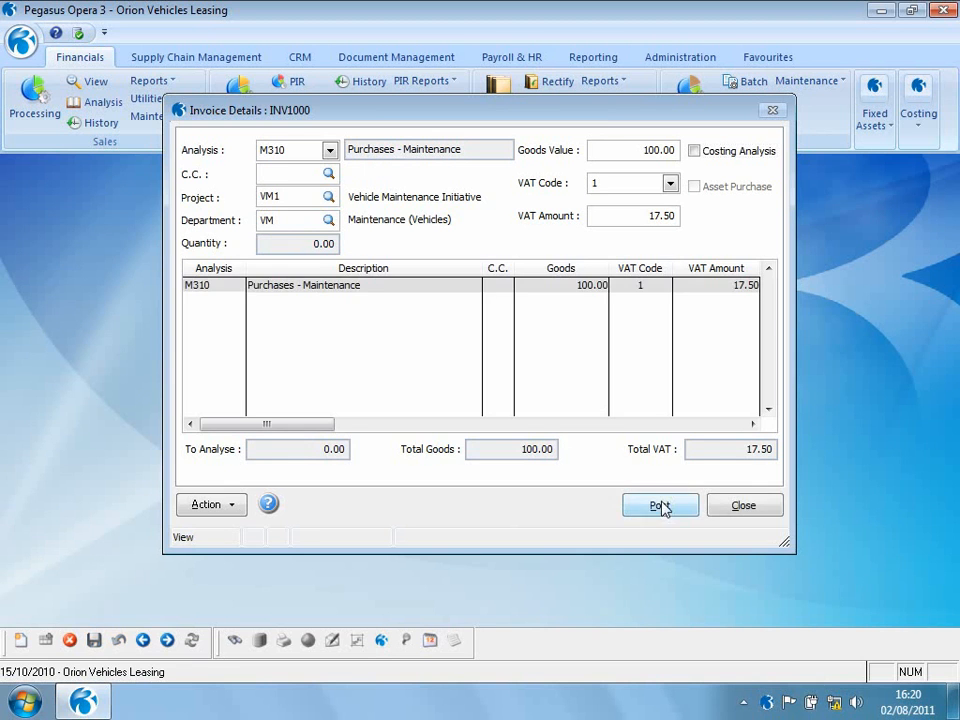
{"action": "left_click", "coordinate": [660, 506]}
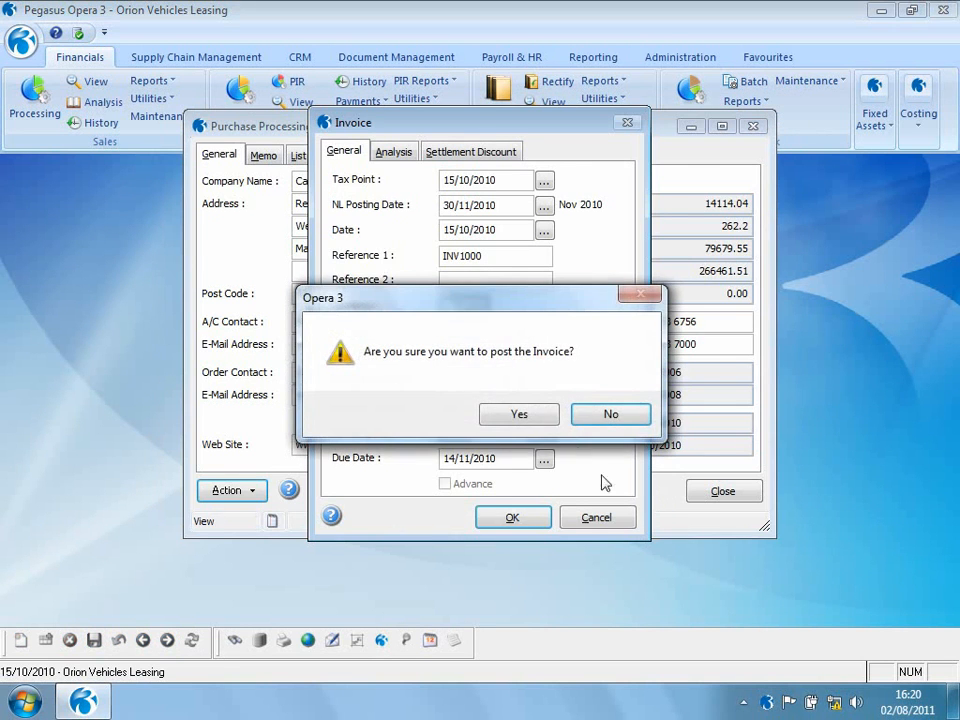
{"action": "left_click", "coordinate": [520, 414]}
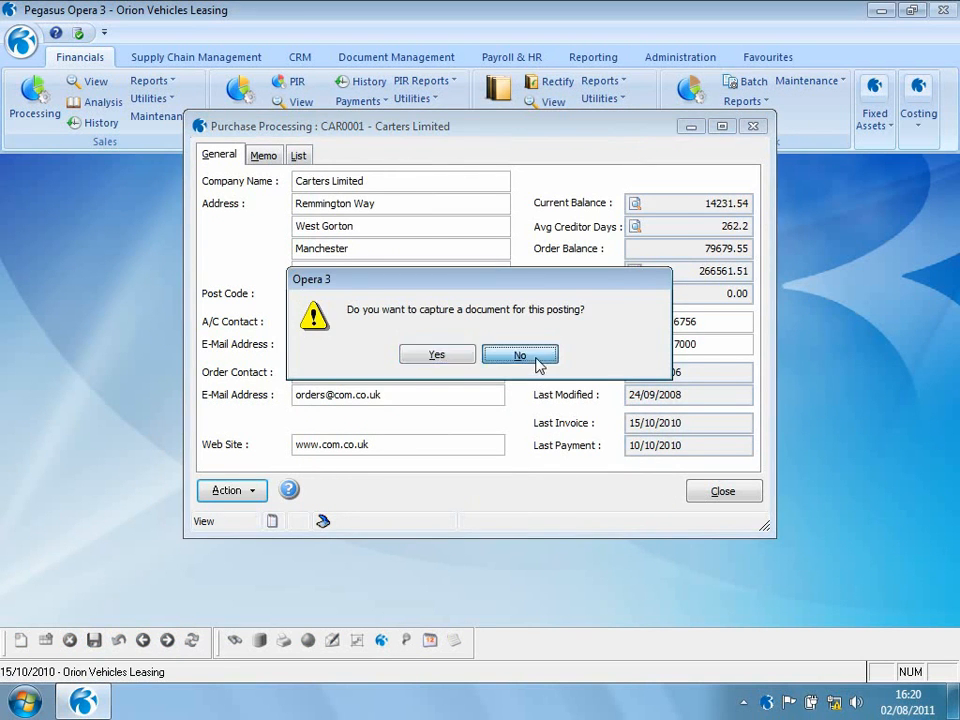
{"action": "left_click", "coordinate": [536, 362]}
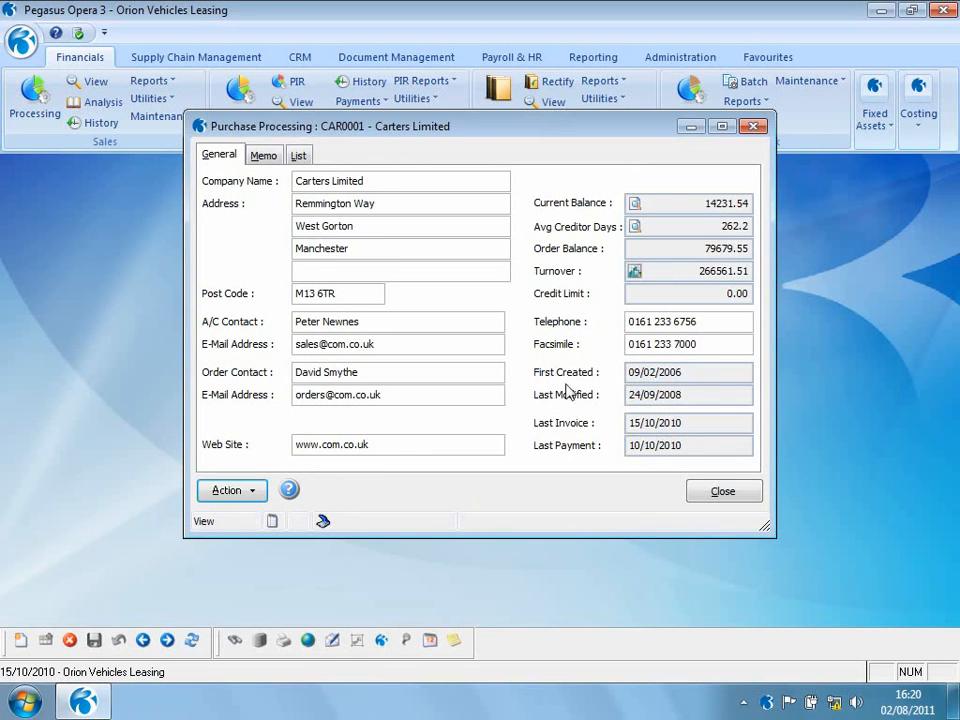
{"action": "left_click", "coordinate": [722, 492]}
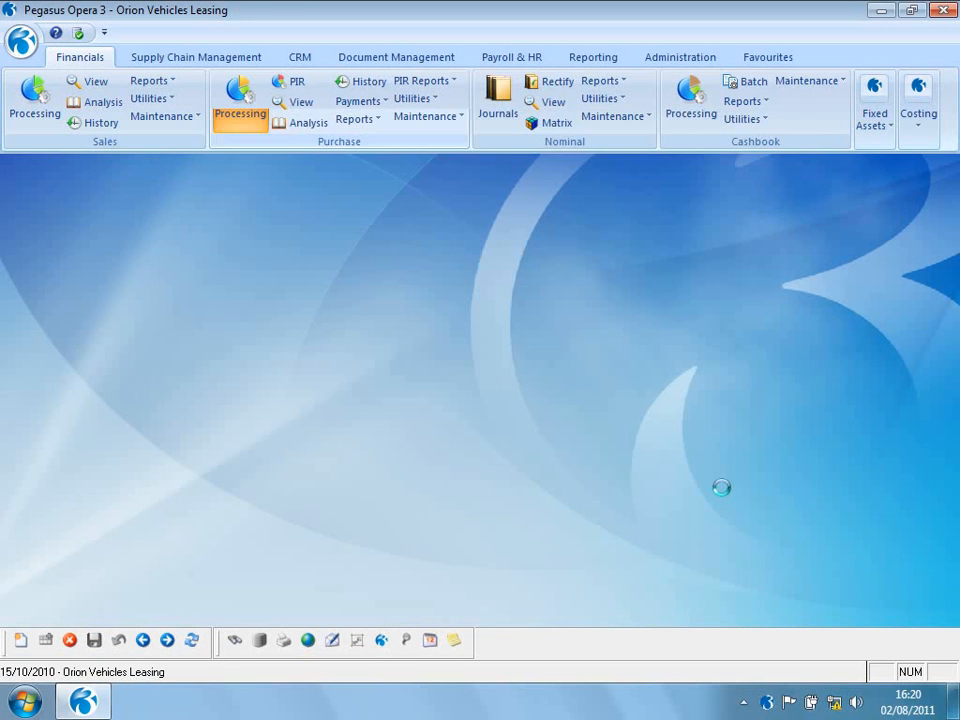
- Display the nominal ledger balances for 2010 from period 1 to period 11 in the Nominal View
{"action": "left_click", "coordinate": [556, 103]}
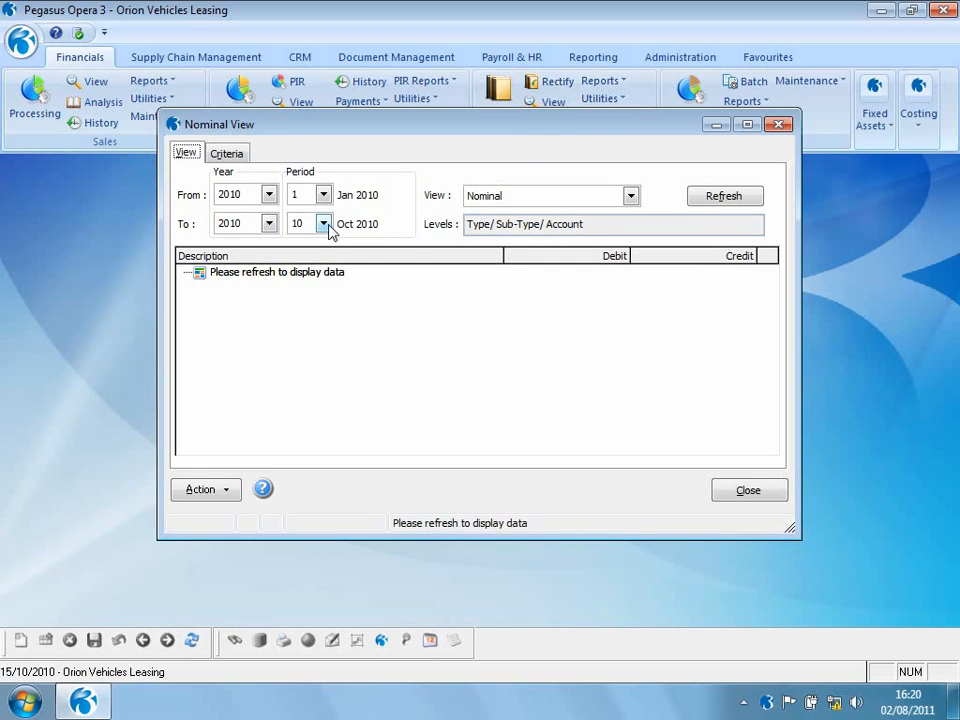
{"action": "left_click", "coordinate": [323, 225]}
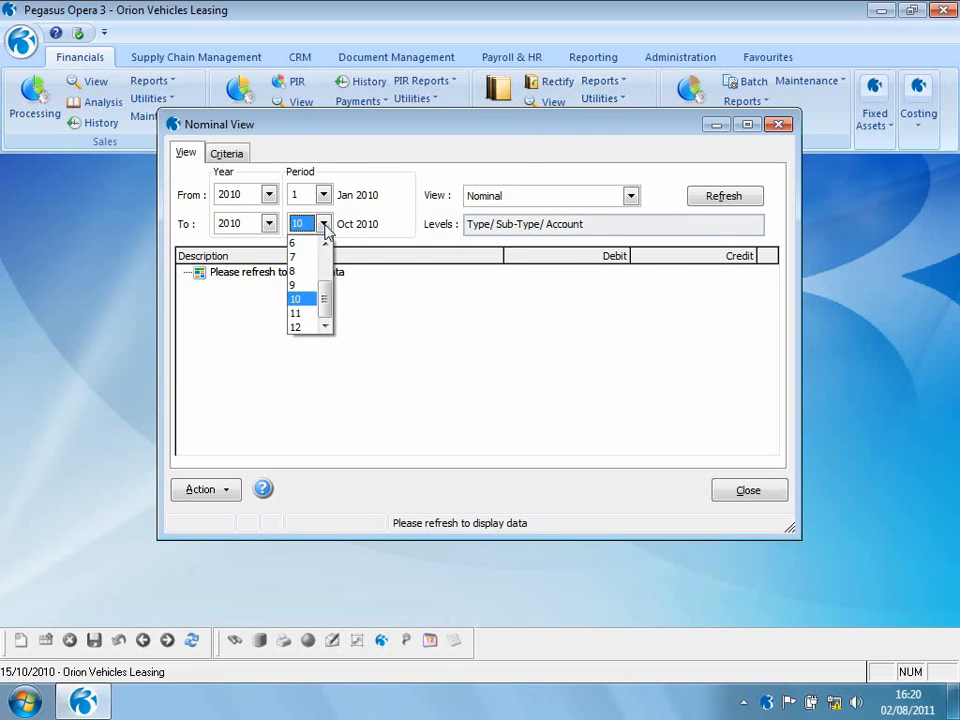
{"action": "left_click", "coordinate": [310, 313]}
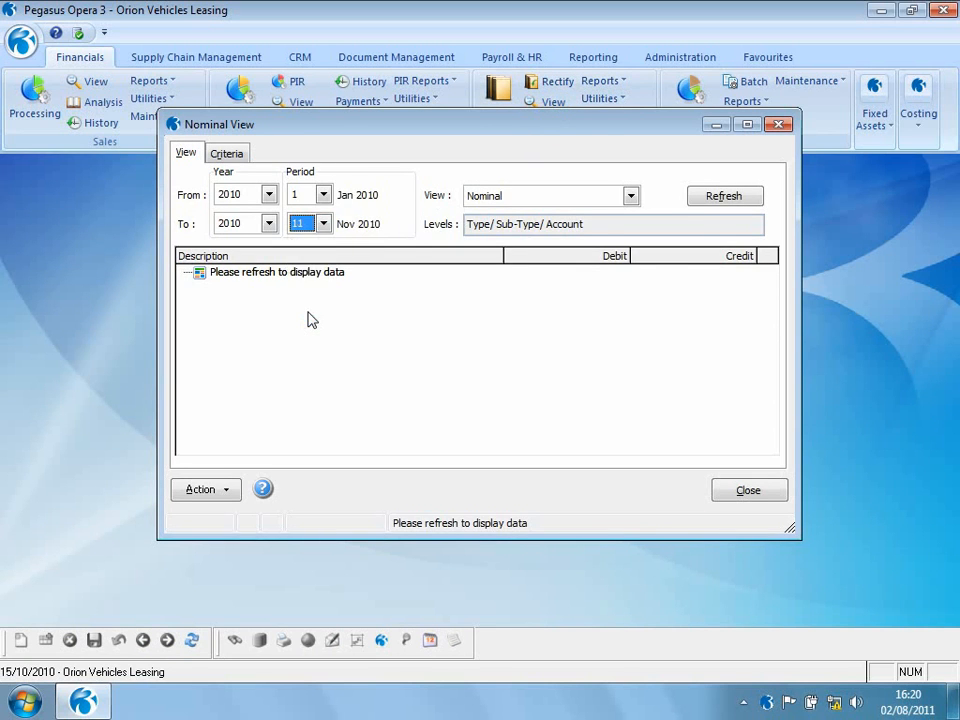
{"action": "left_click", "coordinate": [722, 197]}
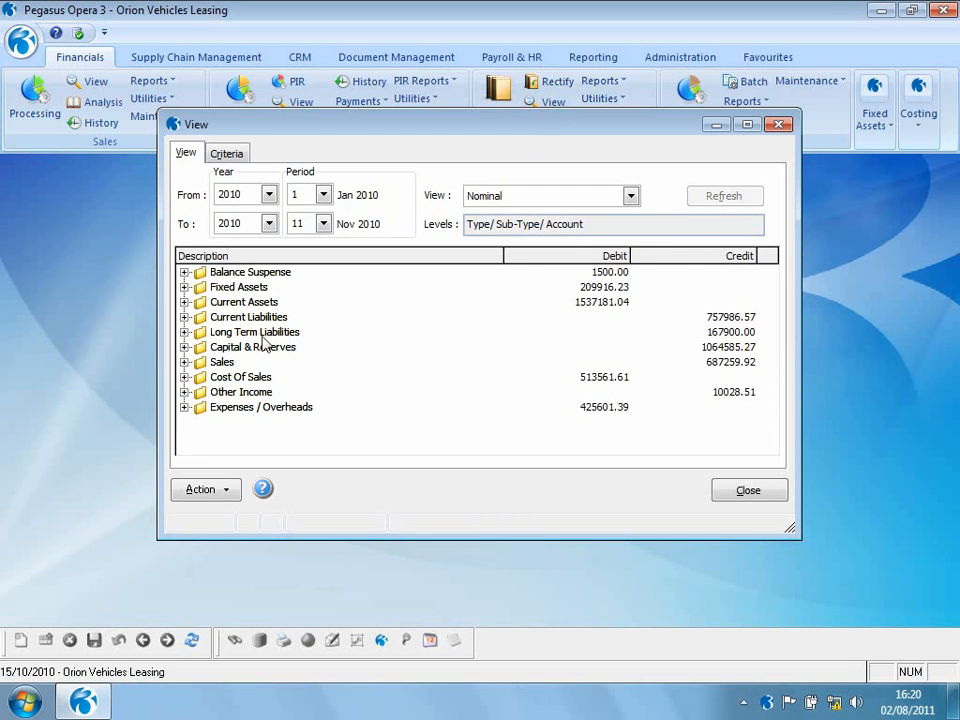
- Check the latest transactions of the Trade Creditors account under Current Liabilities, then close the nominal view
{"action": "left_click", "coordinate": [185, 317]}
{"action": "left_click", "coordinate": [200, 332]}
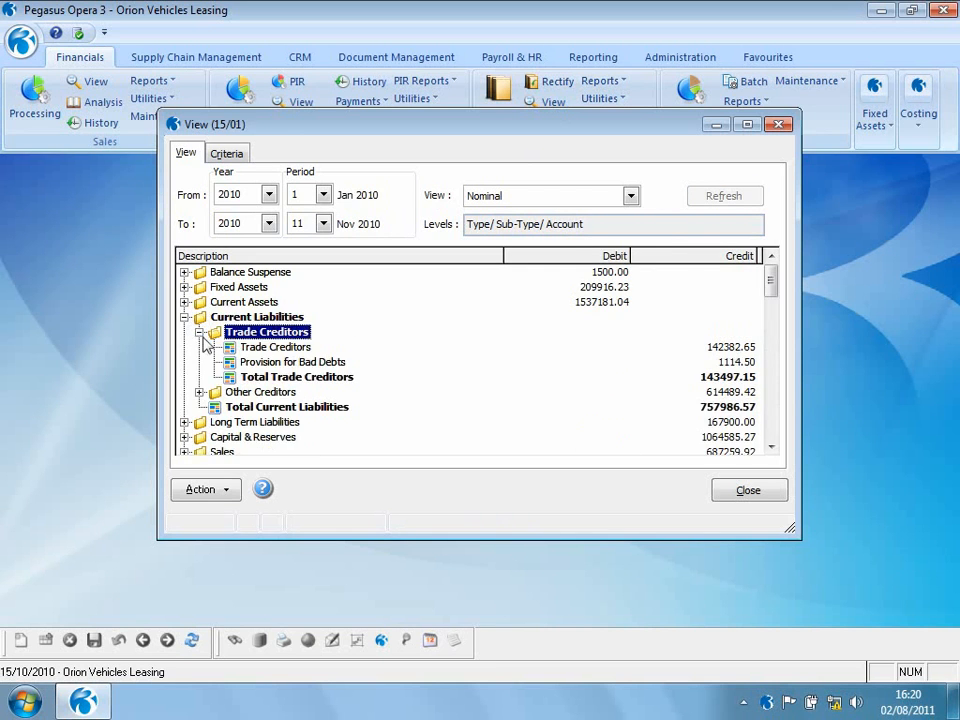
{"action": "double_click", "coordinate": [262, 347]}
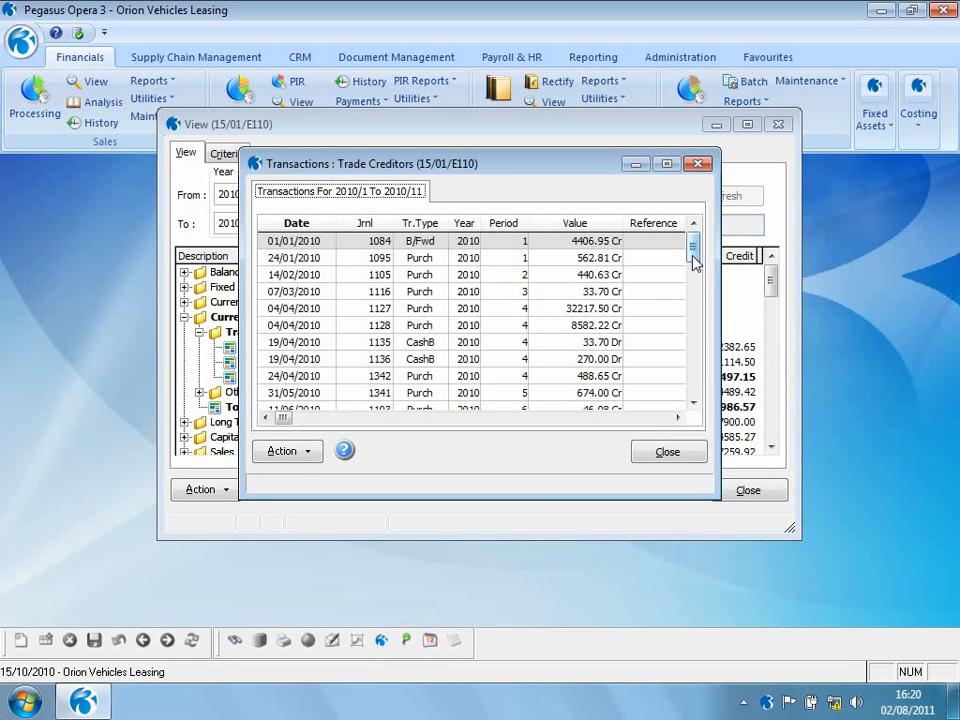
{"action": "left_click_drag", "start_coordinate": [694, 258], "coordinate": [690, 400]}
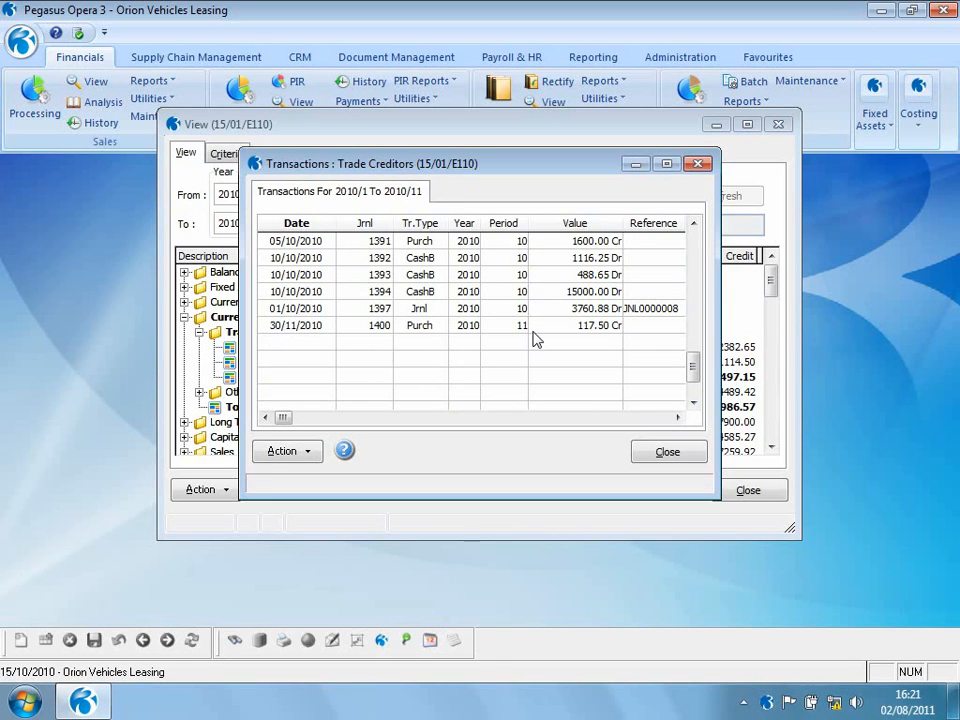
{"action": "left_click", "coordinate": [667, 451]}
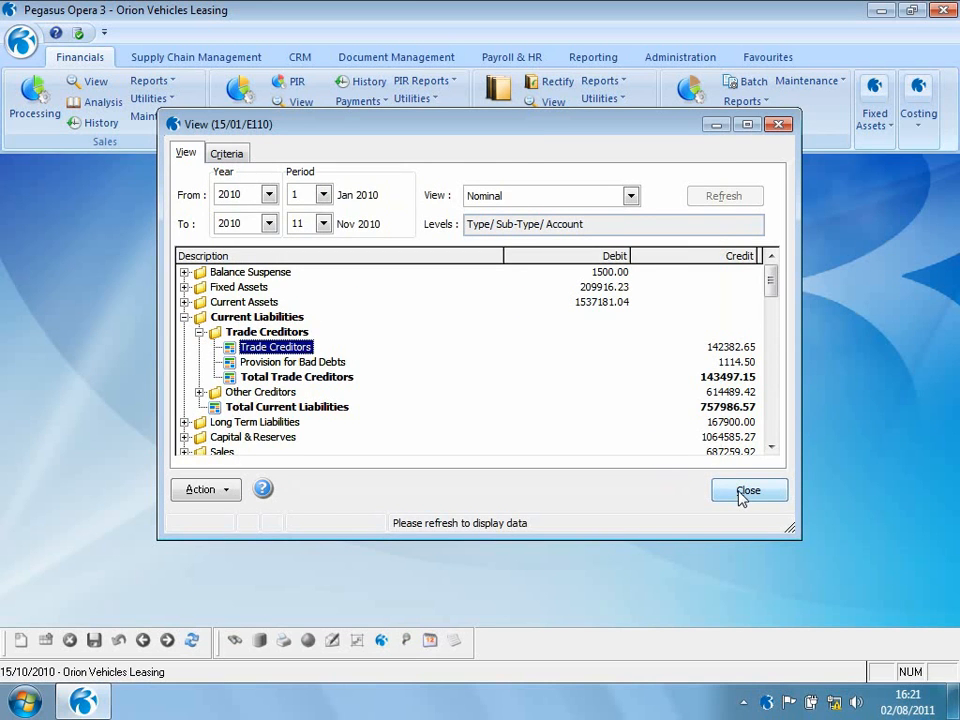
{"action": "left_click", "coordinate": [184, 316]}
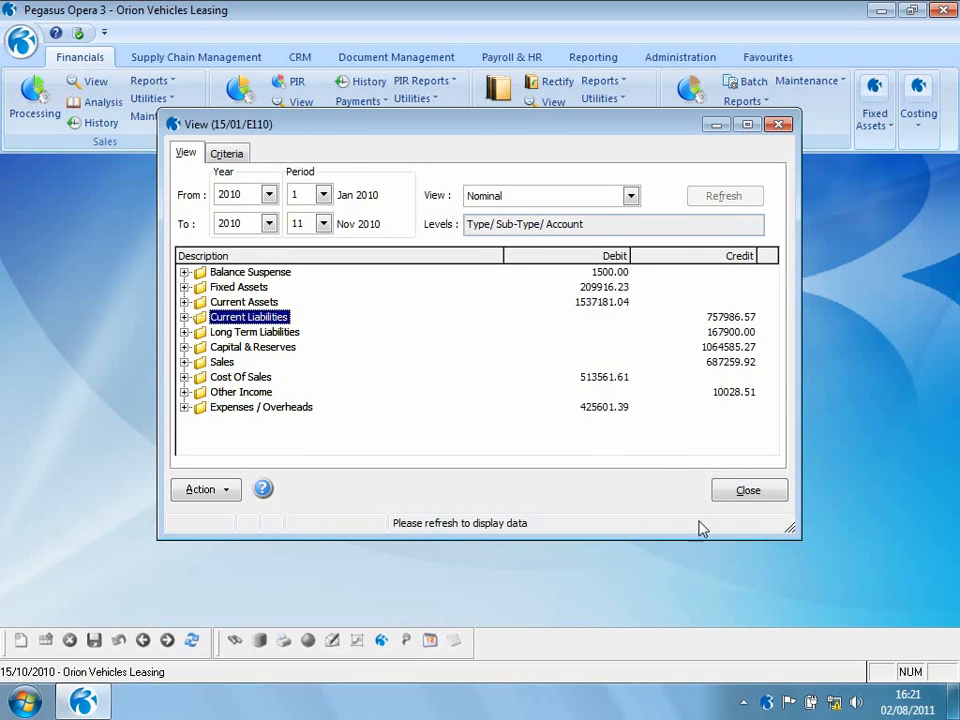
{"action": "left_click", "coordinate": [748, 490]}
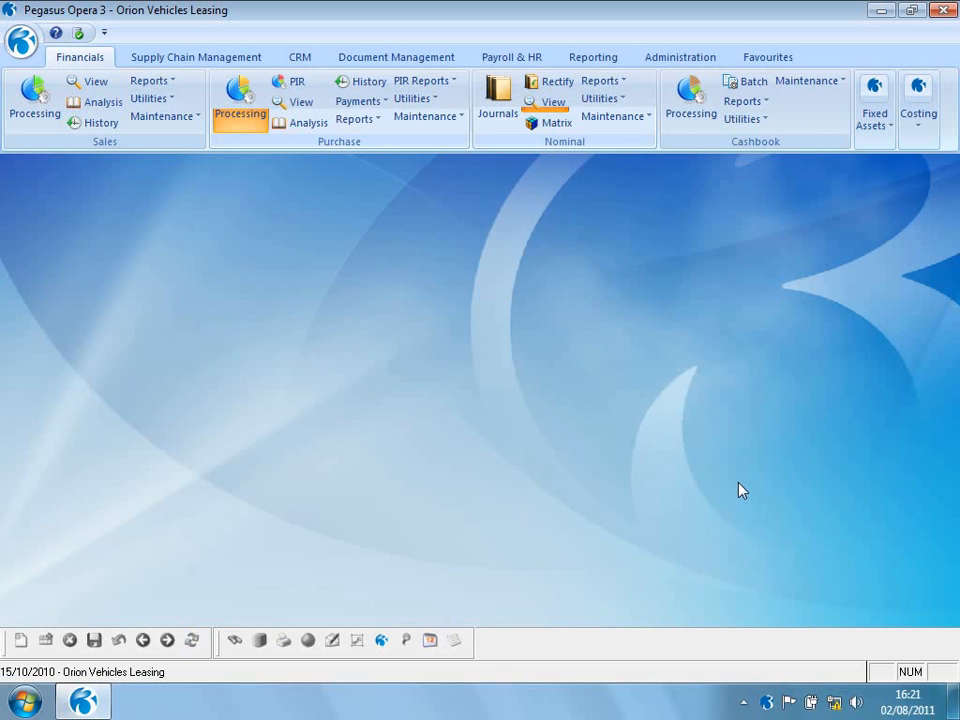
- Create a nominal journal described as Test Journal, dated 15/10/2009, and open its details for entry
{"action": "left_click", "coordinate": [497, 92]}
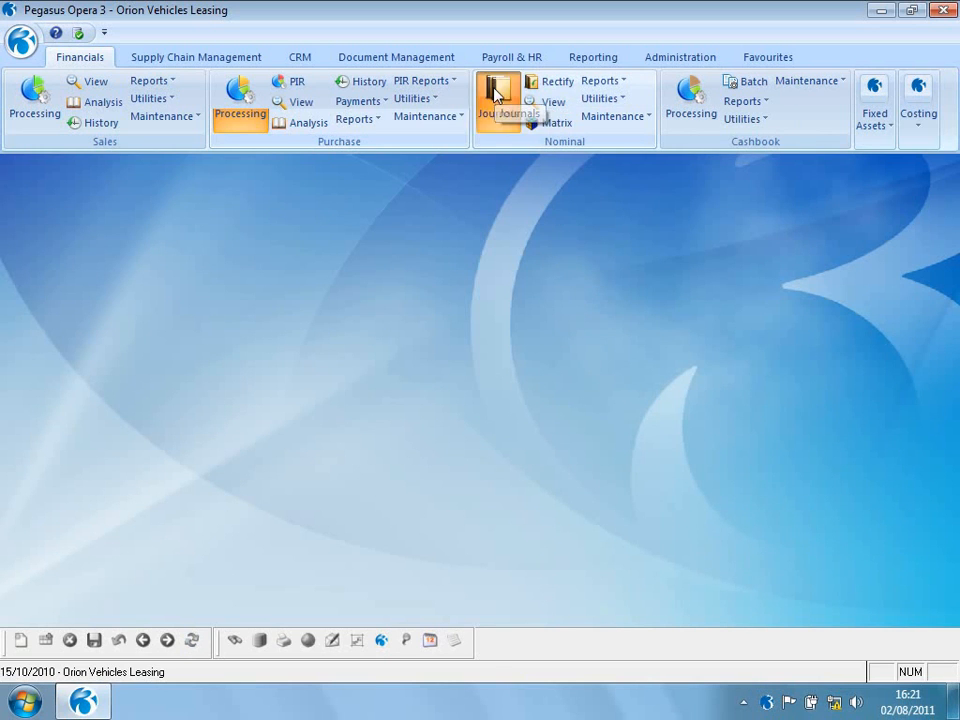
{"action": "left_click", "coordinate": [20, 641]}
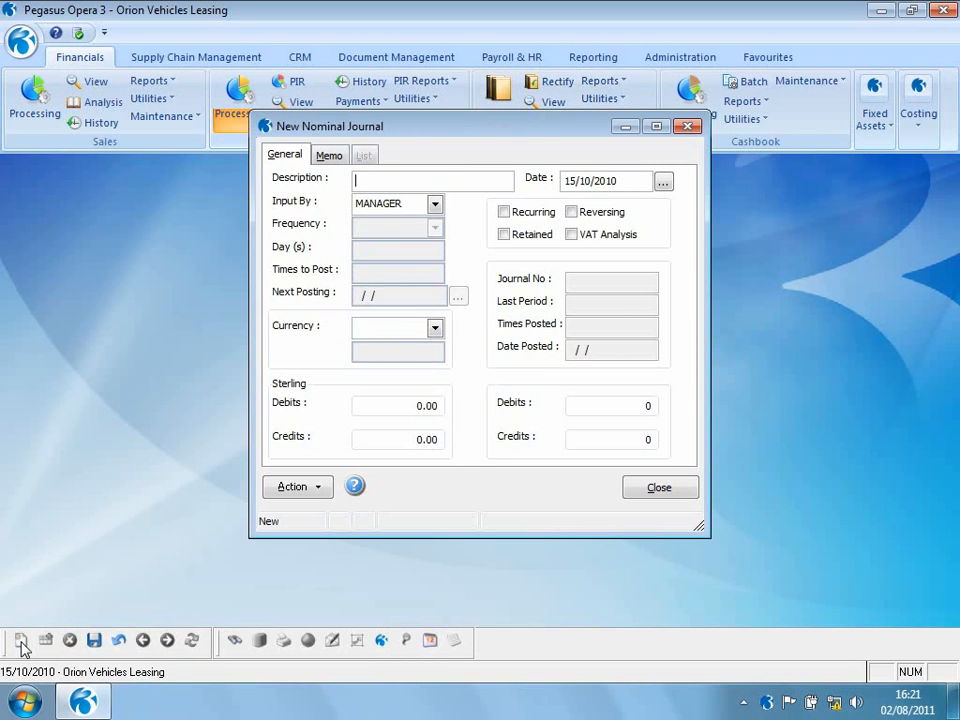
{"action": "type", "text": "Test Journal"}
{"action": "left_click", "coordinate": [609, 181]}
{"action": "type", "text": "0"}
{"action": "left_click", "coordinate": [302, 489]}
{"action": "left_click", "coordinate": [355, 559]}
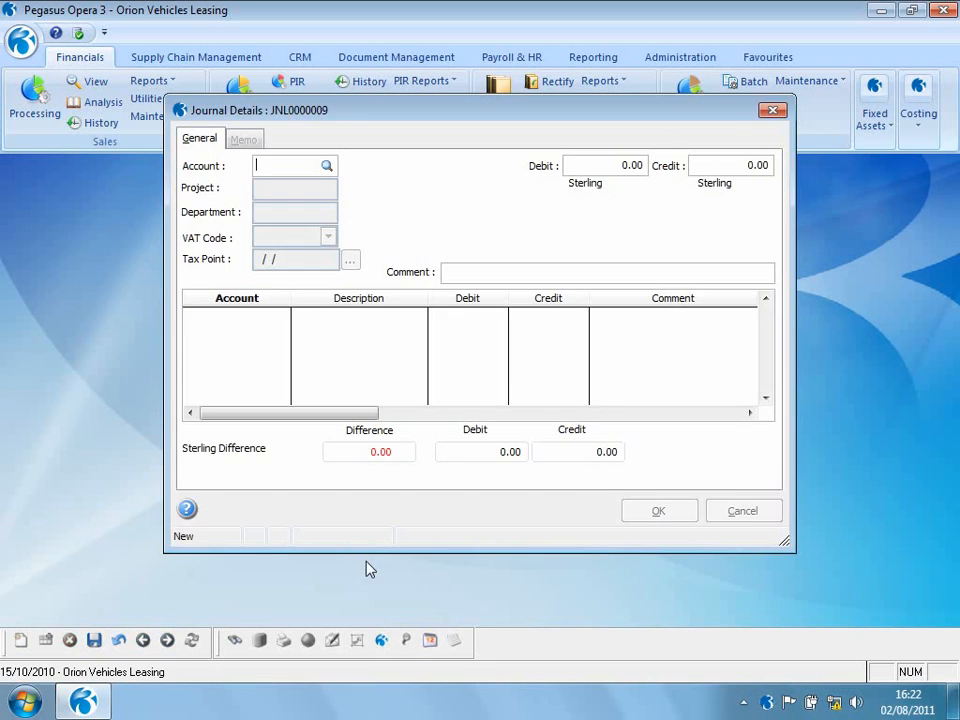
- Add a 100.00 debit line for account A110, Freehold Buildings - Cost, to the journal
{"action": "type", "text": "?"}
{"action": "key", "text": "Return"}
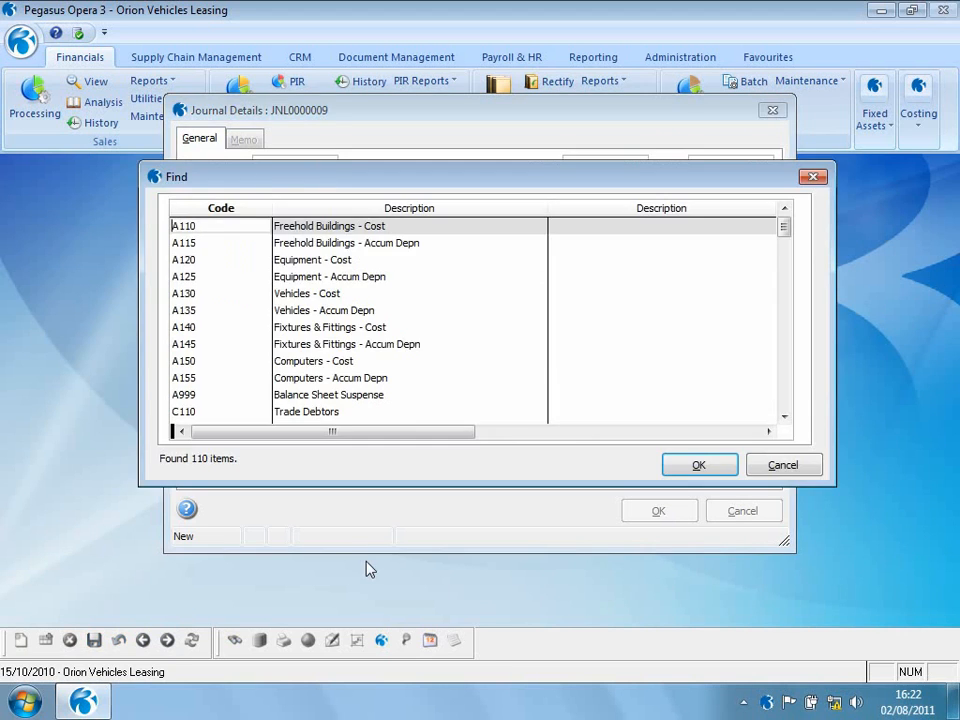
{"action": "key", "text": "Return"}
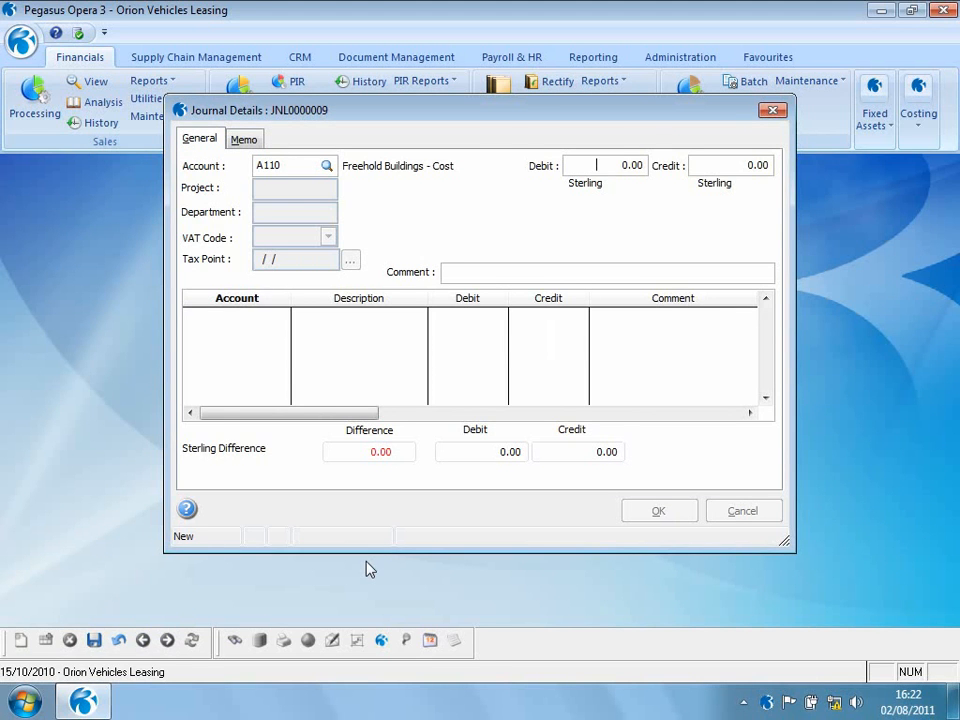
{"action": "type", "text": "100"}
{"action": "key", "text": "Tab"}
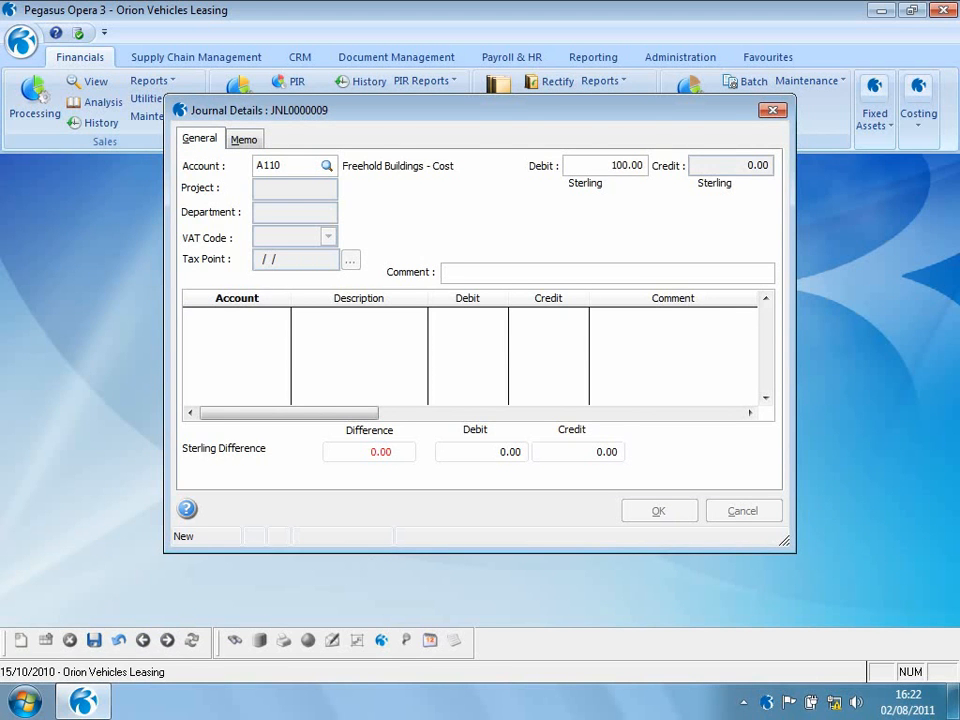
{"action": "key", "text": "Return"}
- Add a 100.00 credit line for account A115, Freehold Buildings - Accum Depn, and accept the journal details
{"action": "type", "text": "a"}
{"action": "key", "text": "Tab"}
{"action": "key", "text": "Down"}
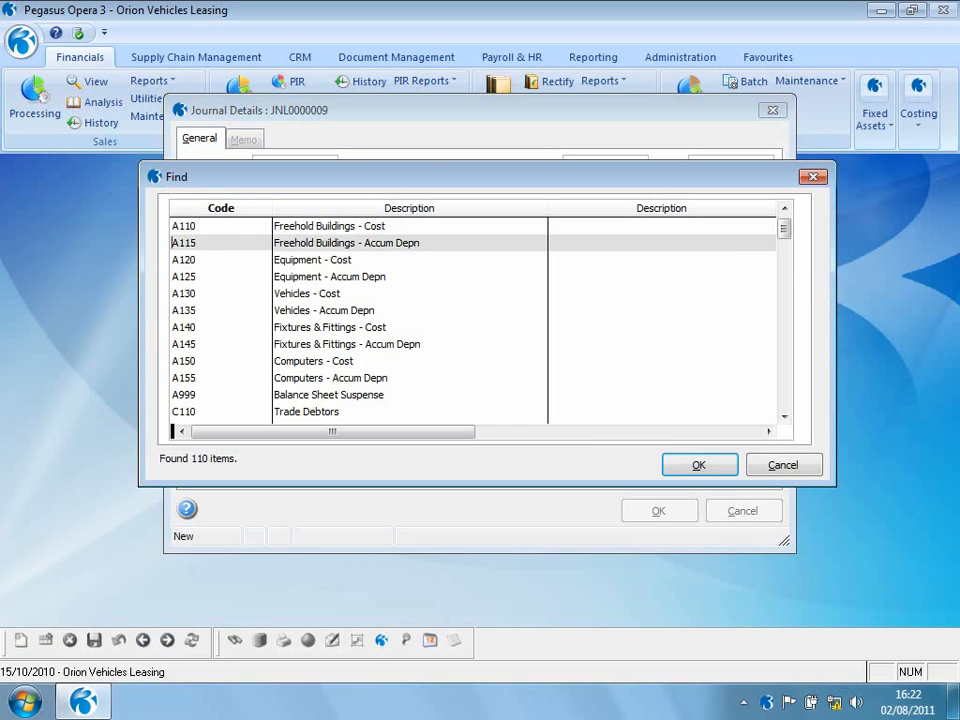
{"action": "key", "text": "Return"}
{"action": "key", "text": "Tab"}
{"action": "type", "text": "100"}
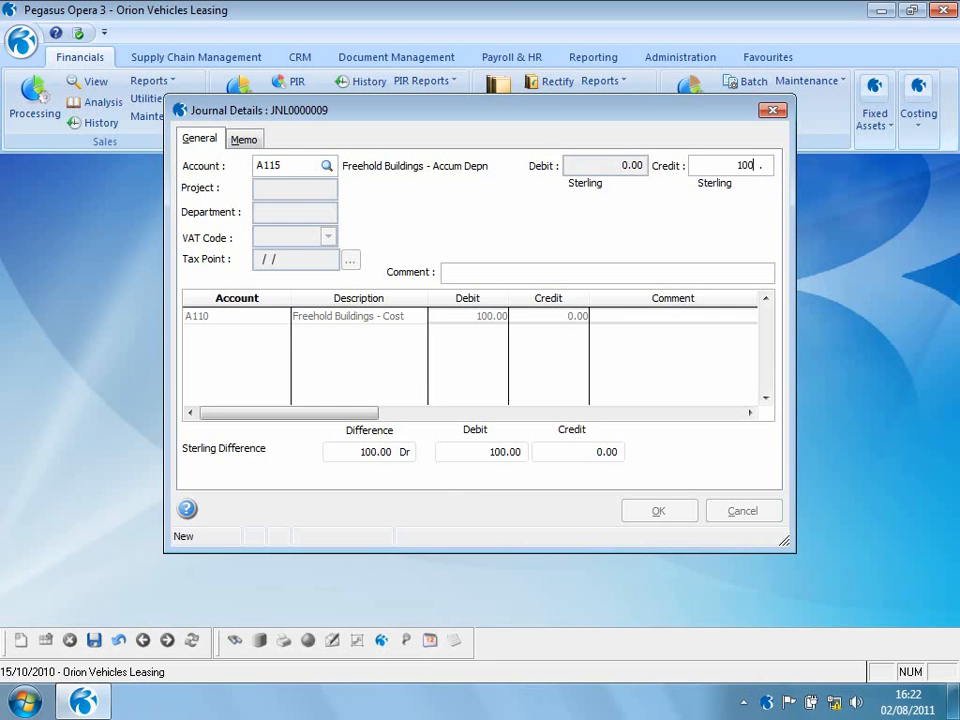
{"action": "left_click", "coordinate": [660, 511]}
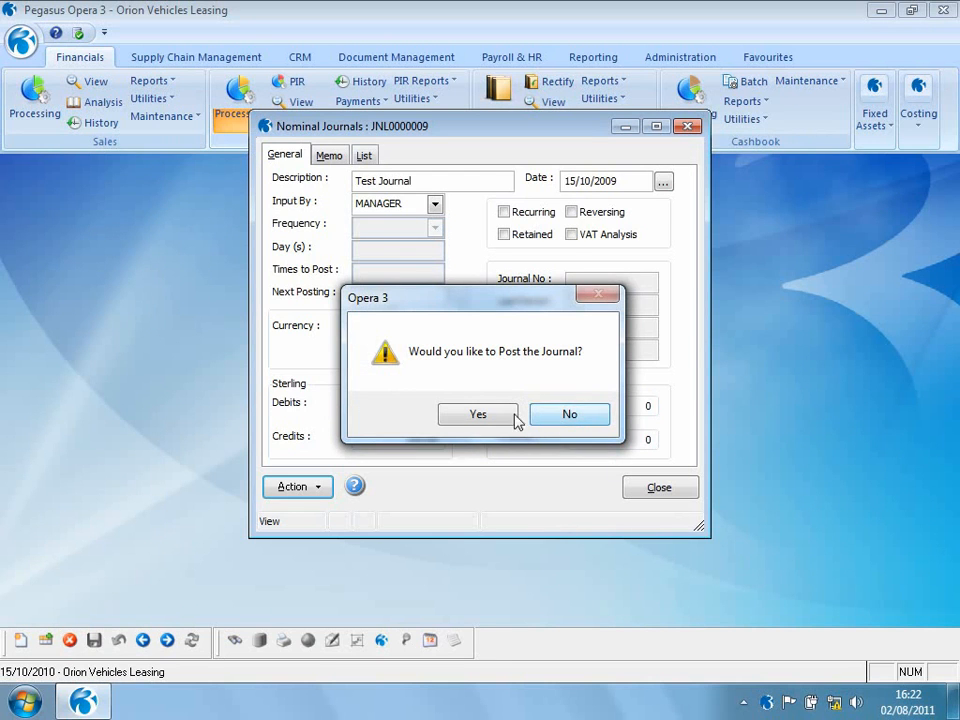
- Post the Test Journal with a journal posting date of 15/10/2009, accepting the posting to the previous year
{"action": "left_click", "coordinate": [478, 414]}
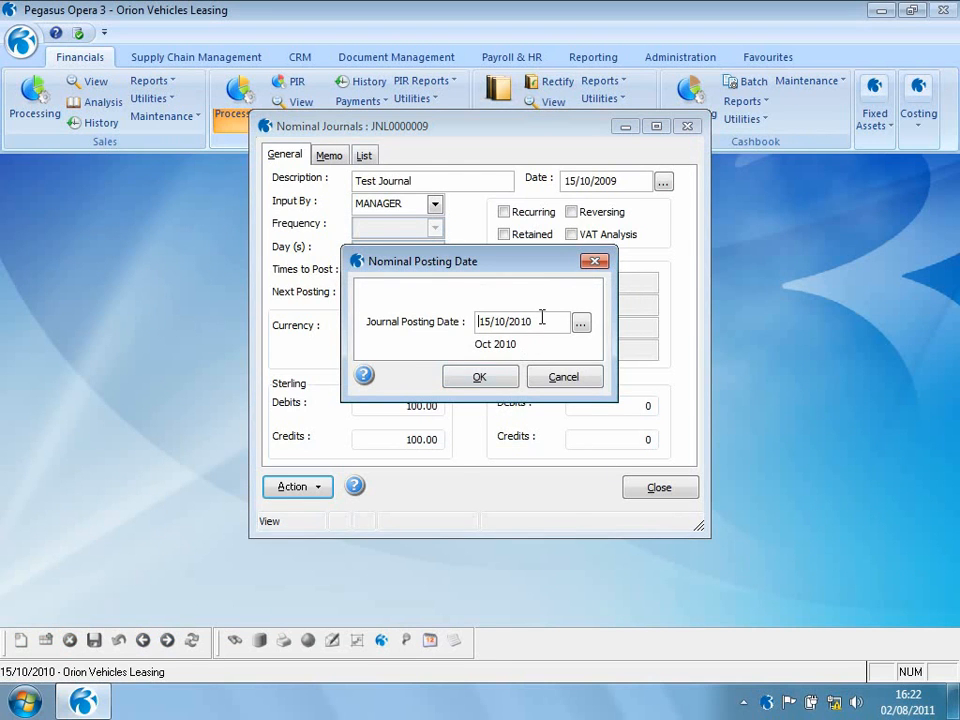
{"action": "left_click", "coordinate": [537, 323]}
{"action": "key", "text": "BackSpace"}
{"action": "type", "text": "0"}
{"action": "left_click", "coordinate": [483, 381]}
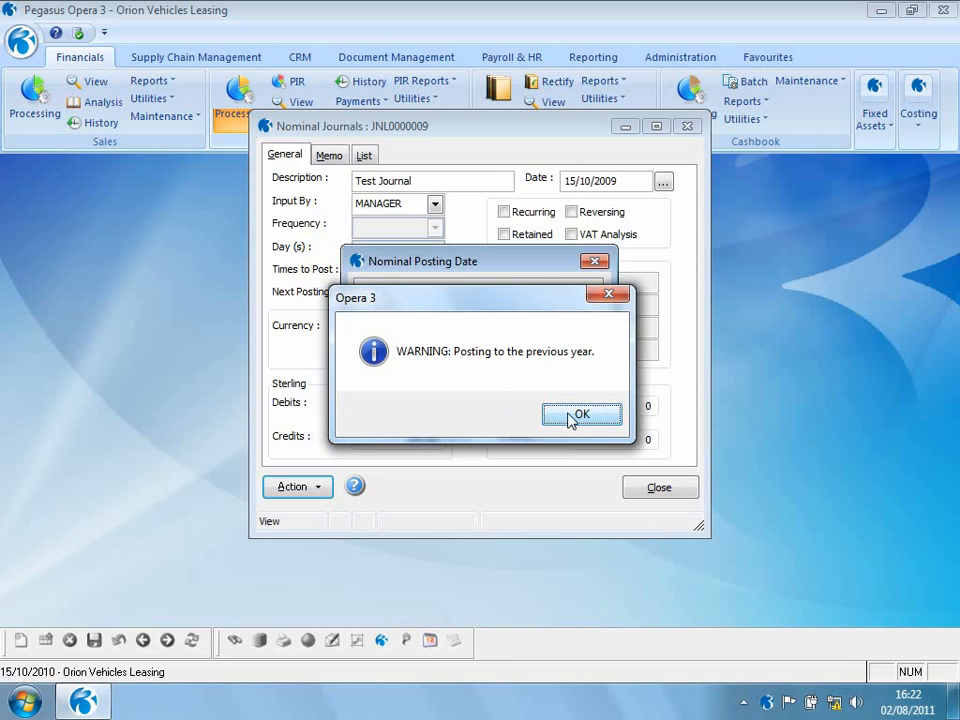
{"action": "left_click", "coordinate": [574, 415]}
{"action": "left_click", "coordinate": [483, 379]}
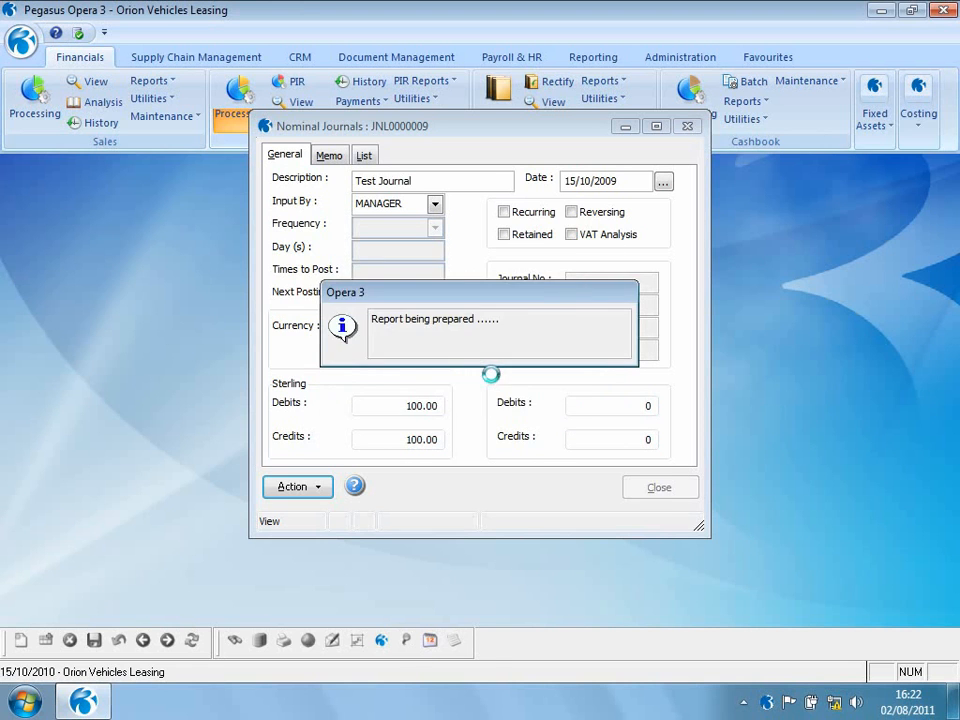
- Publish the journal posting report as a PDF file named 1, overwriting the existing file, and close the nominal journal
{"action": "left_click", "coordinate": [399, 235]}
{"action": "left_click", "coordinate": [398, 325]}
{"action": "type", "text": "1"}
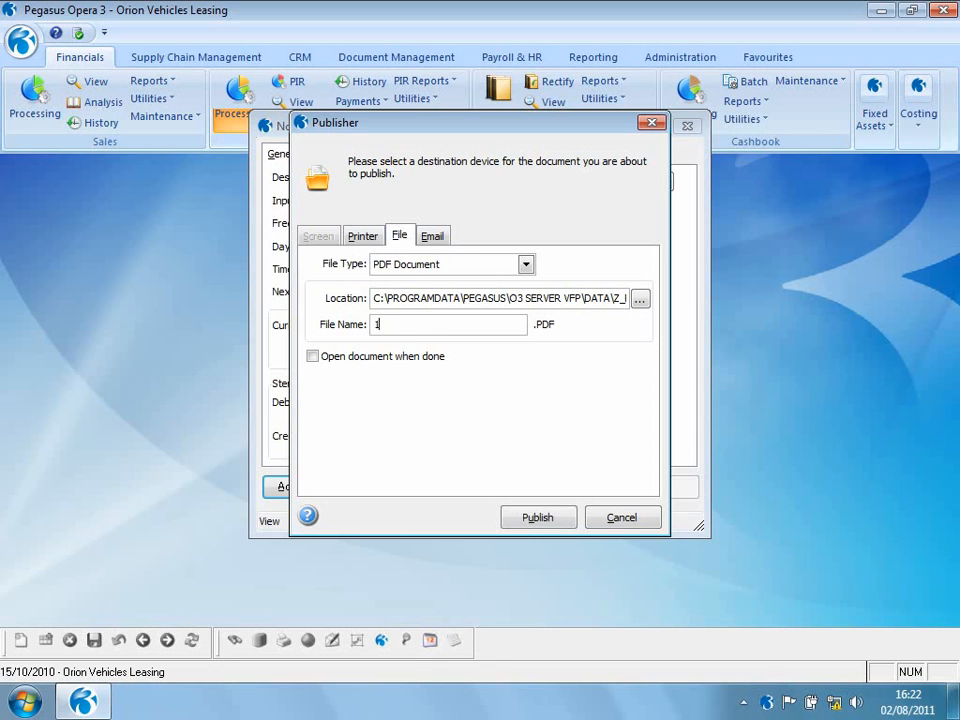
{"action": "left_click", "coordinate": [537, 517]}
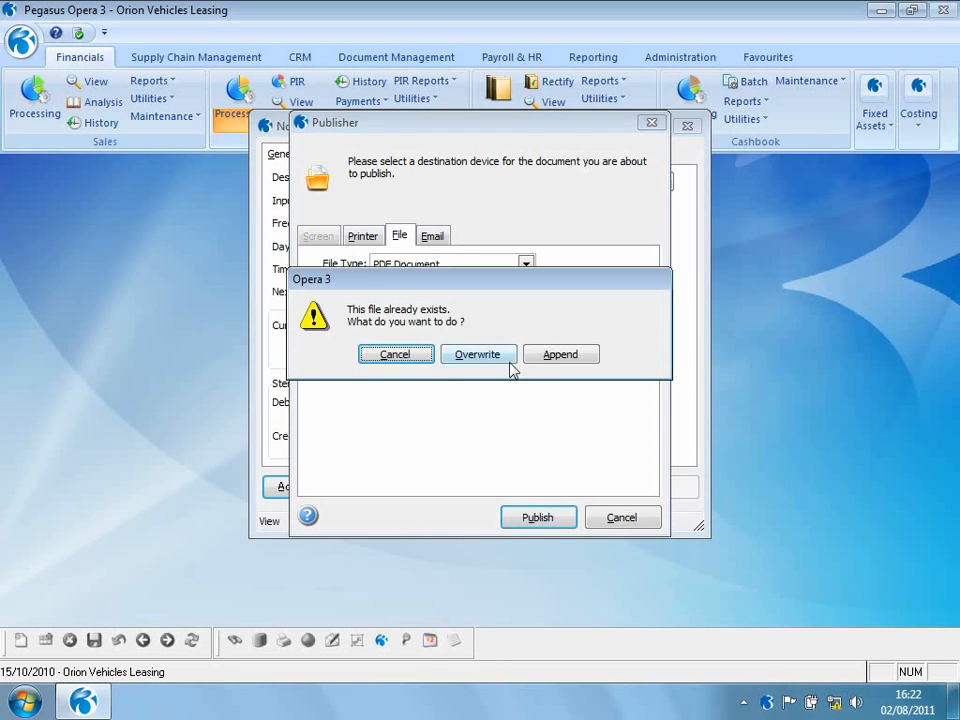
{"action": "left_click", "coordinate": [497, 356]}
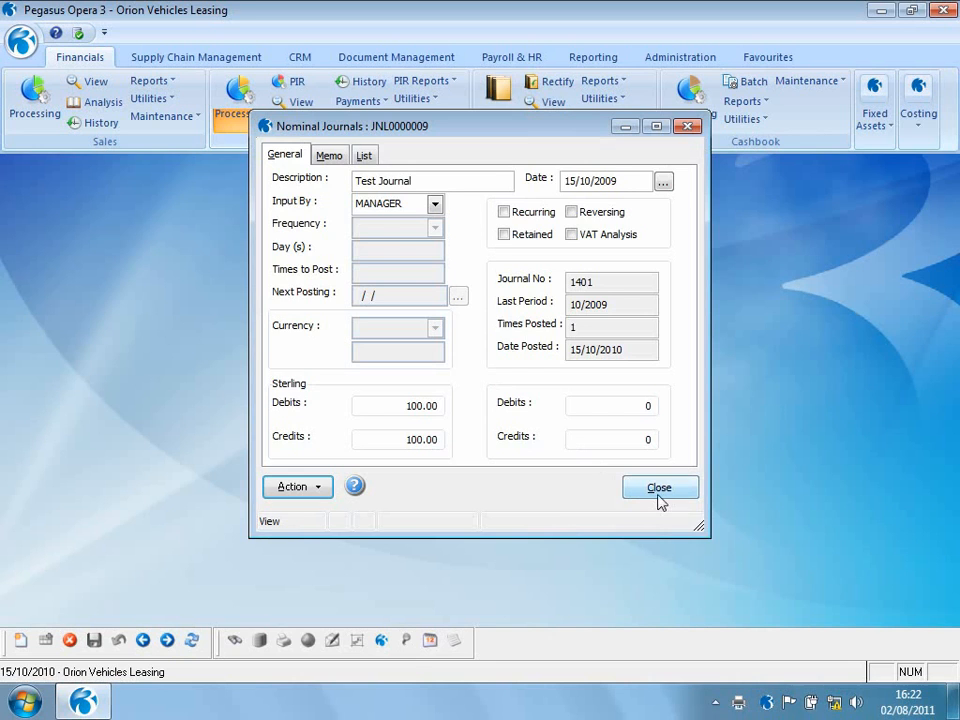
{"action": "left_click", "coordinate": [659, 488]}
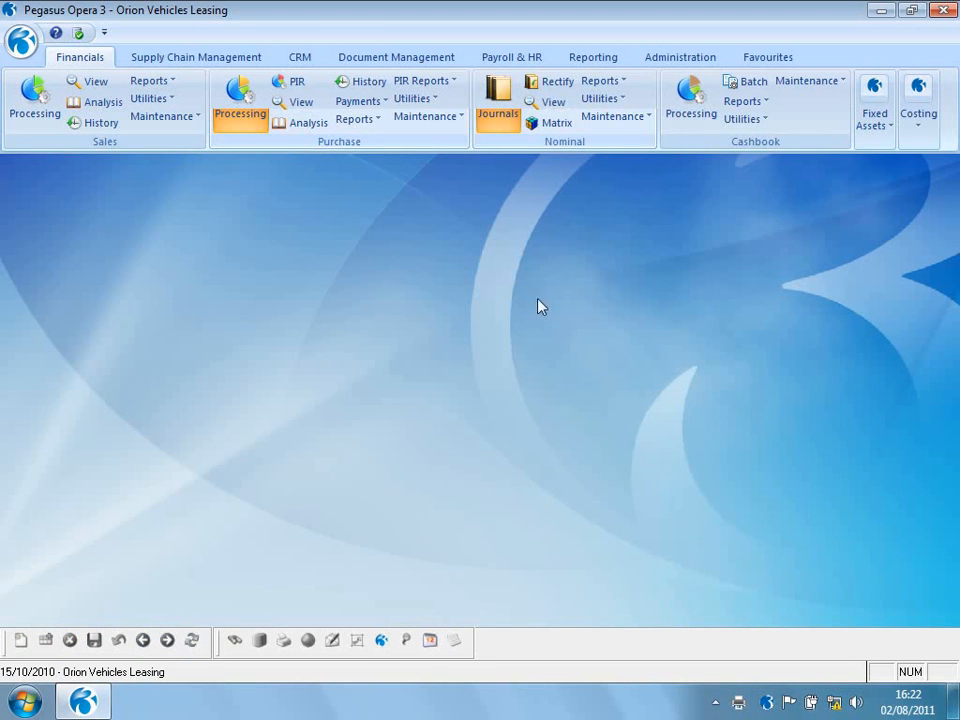
- Display the nominal view for 2009 period 1 to 2009 period 10
{"action": "left_click", "coordinate": [551, 102]}
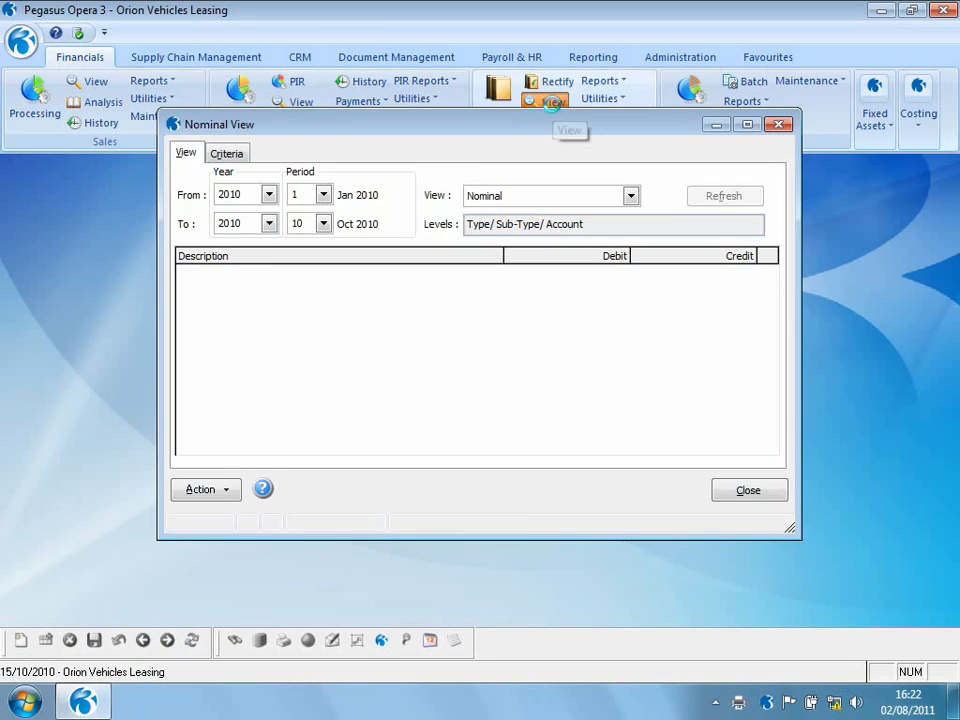
{"action": "left_click", "coordinate": [269, 195]}
{"action": "left_click", "coordinate": [258, 226]}
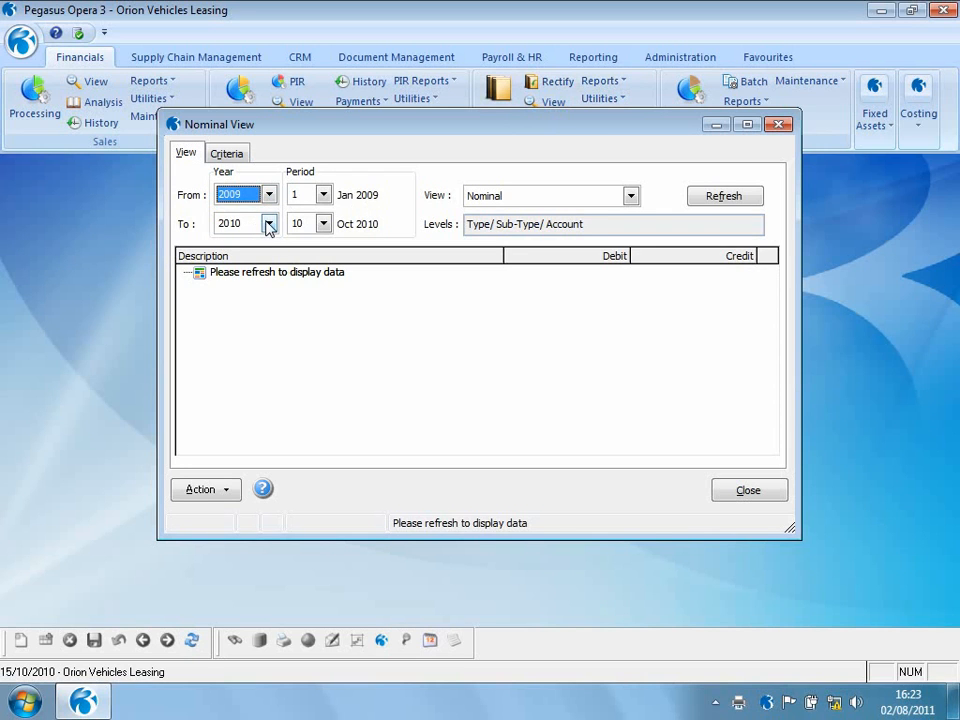
{"action": "left_click", "coordinate": [269, 223]}
{"action": "left_click", "coordinate": [256, 258]}
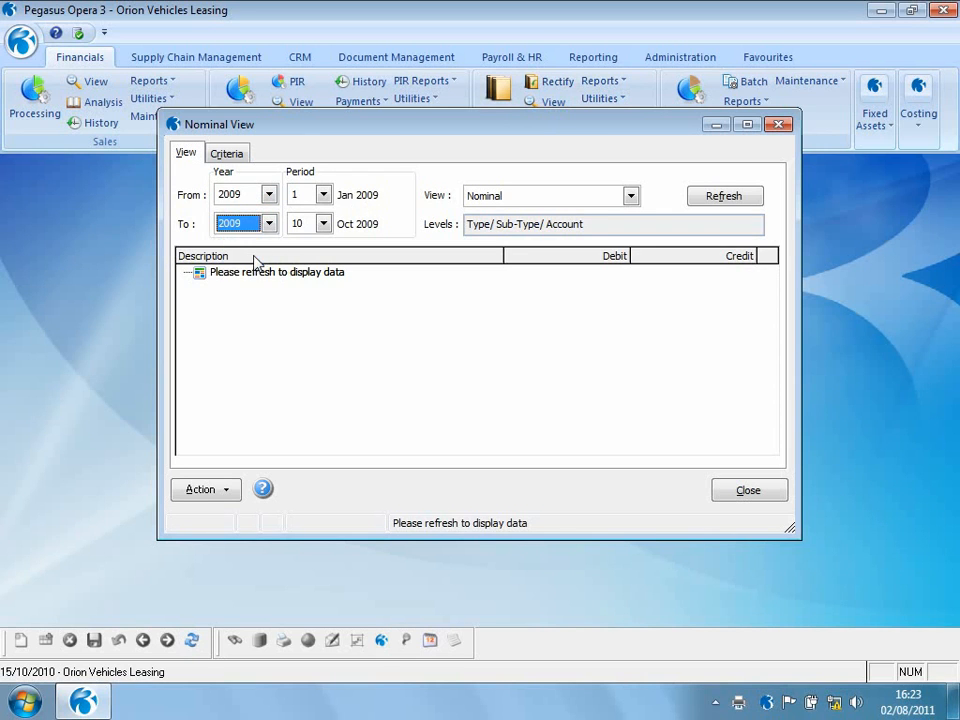
{"action": "left_click", "coordinate": [738, 199]}
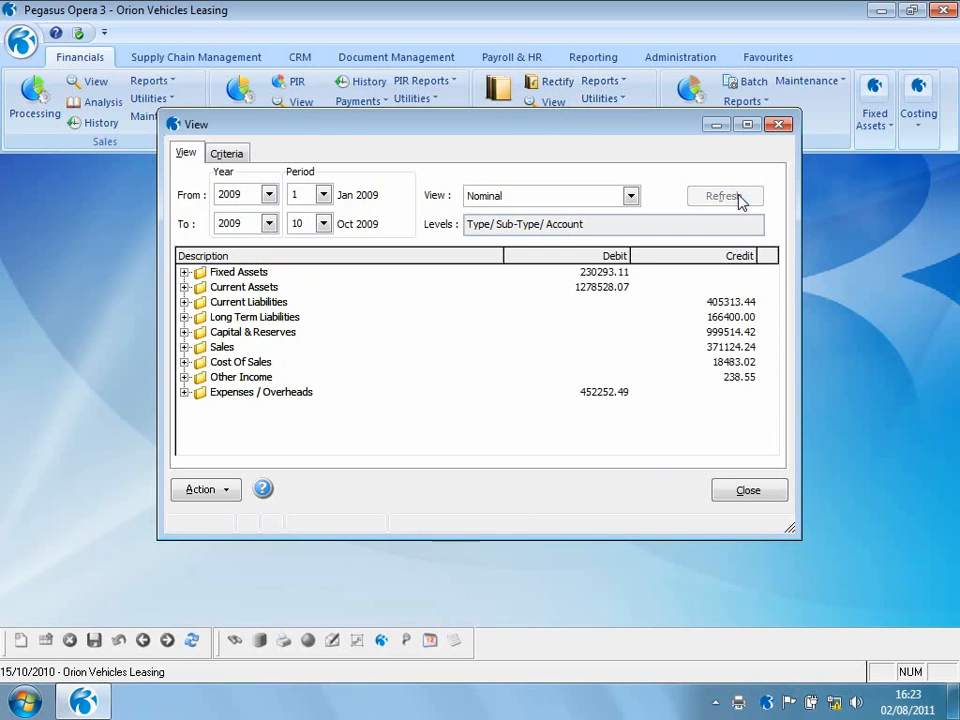
- Check the transactions of account A110, Freehold Buildings - Cost, under Fixed Assets, then close the nominal view
{"action": "left_click", "coordinate": [183, 273]}
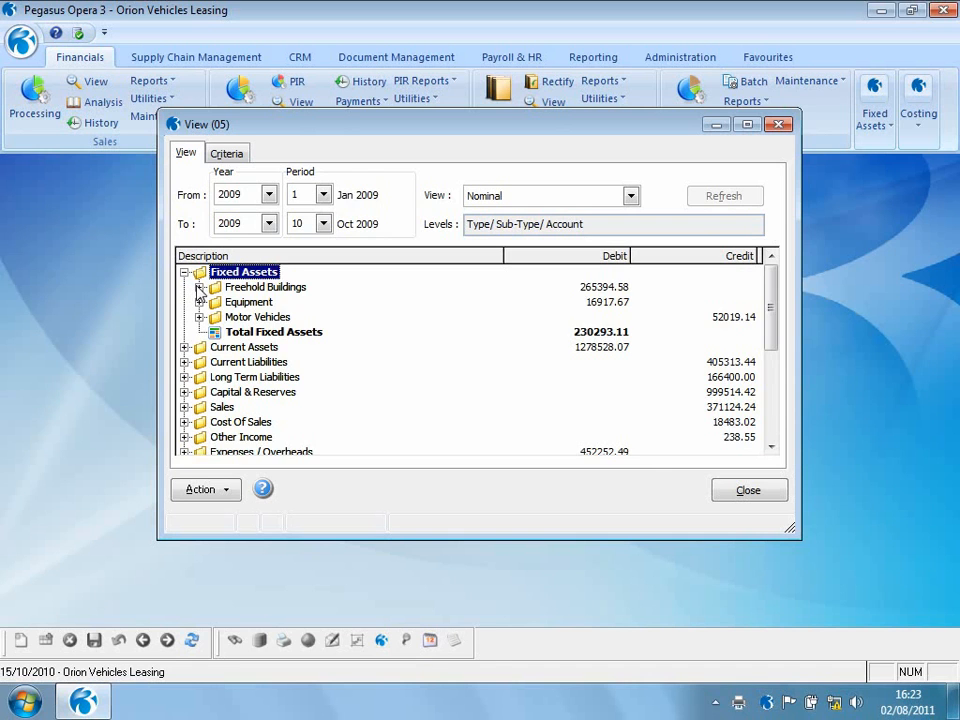
{"action": "left_click", "coordinate": [199, 288]}
{"action": "double_click", "coordinate": [236, 302]}
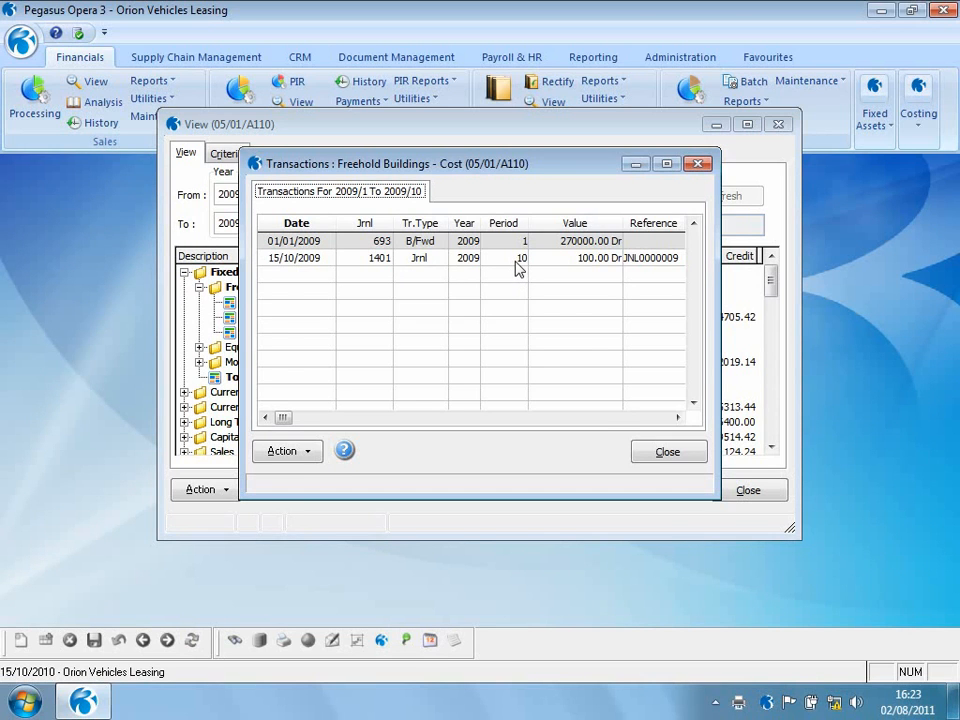
{"action": "left_click", "coordinate": [683, 457]}
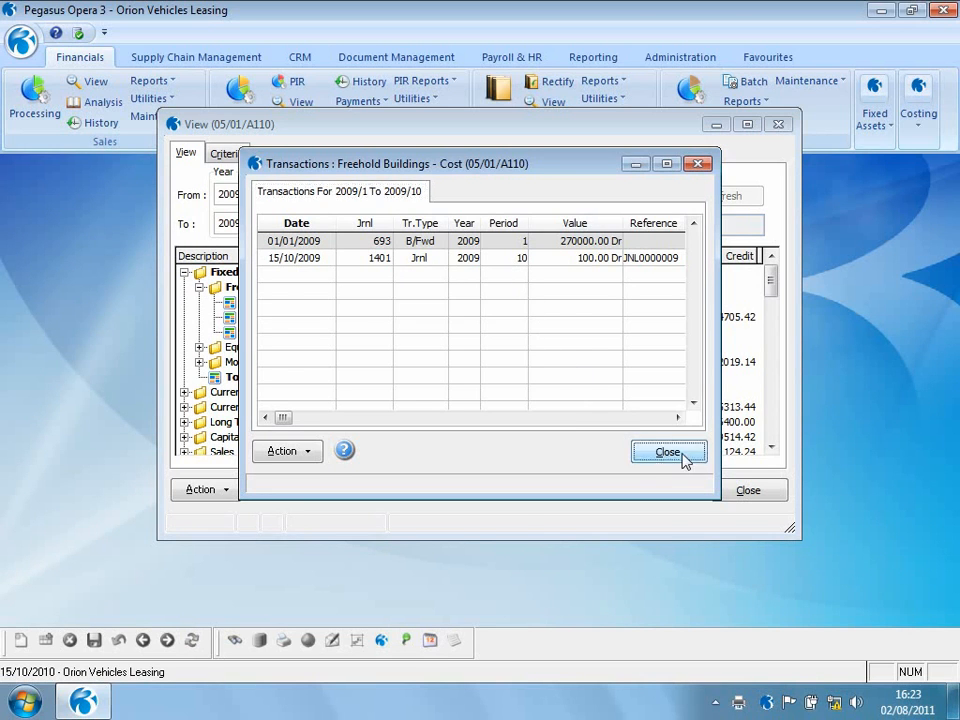
{"action": "left_click", "coordinate": [748, 491]}
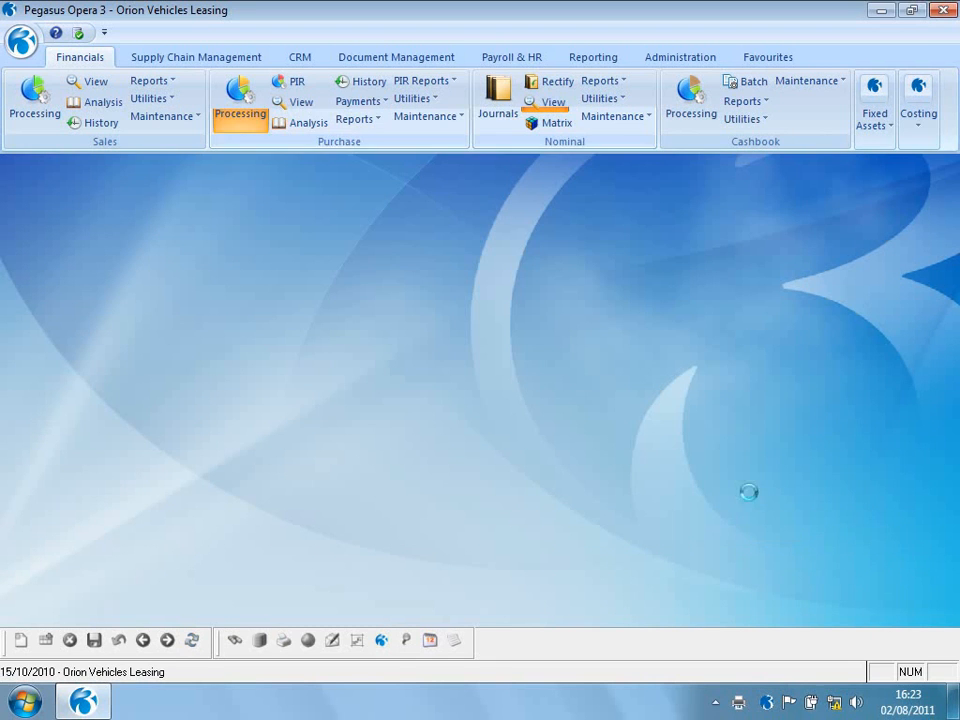